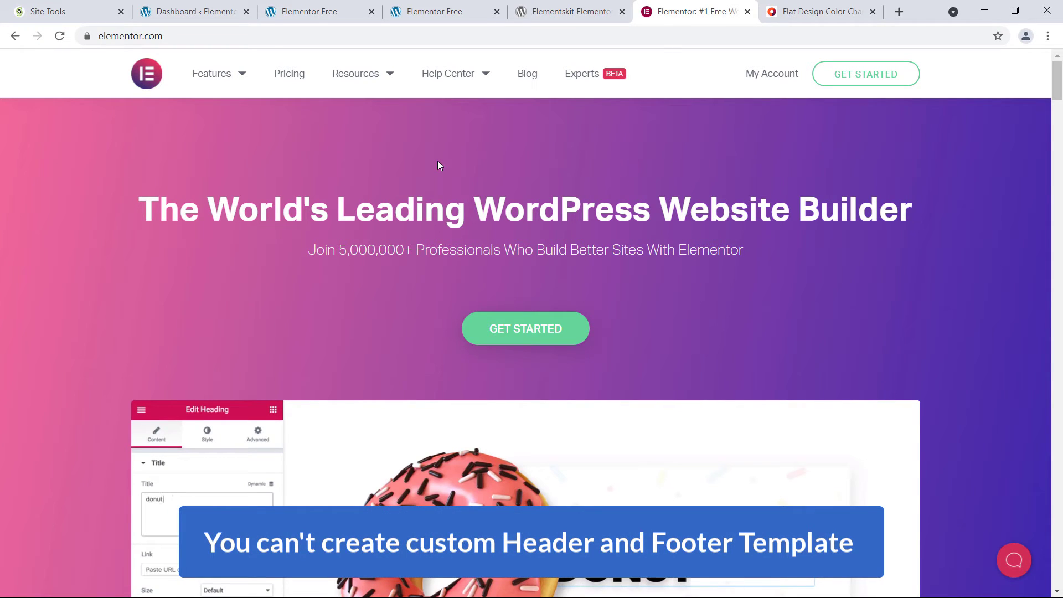
Step: Review the Elementskit plugin page, the example site's header and footer, and the Elementor entry on the WordPress dashboard
click(547, 13)
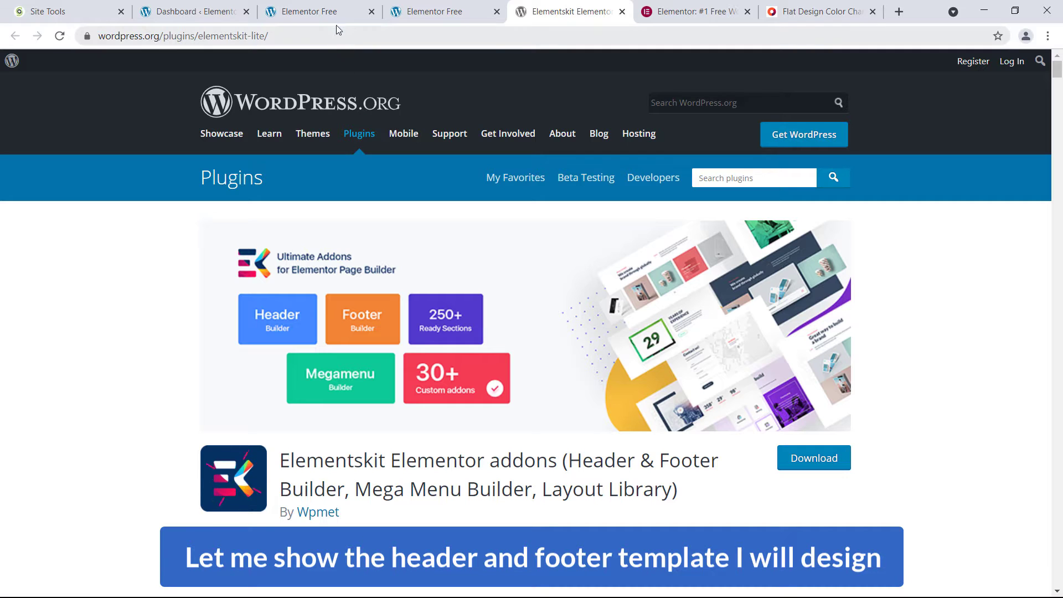
click(328, 11)
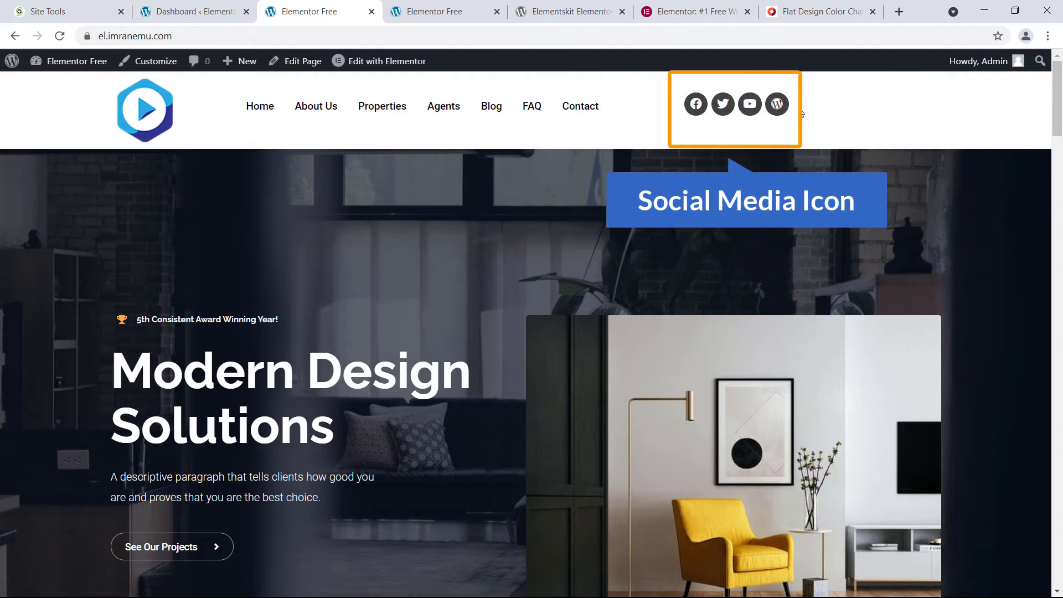
click(416, 11)
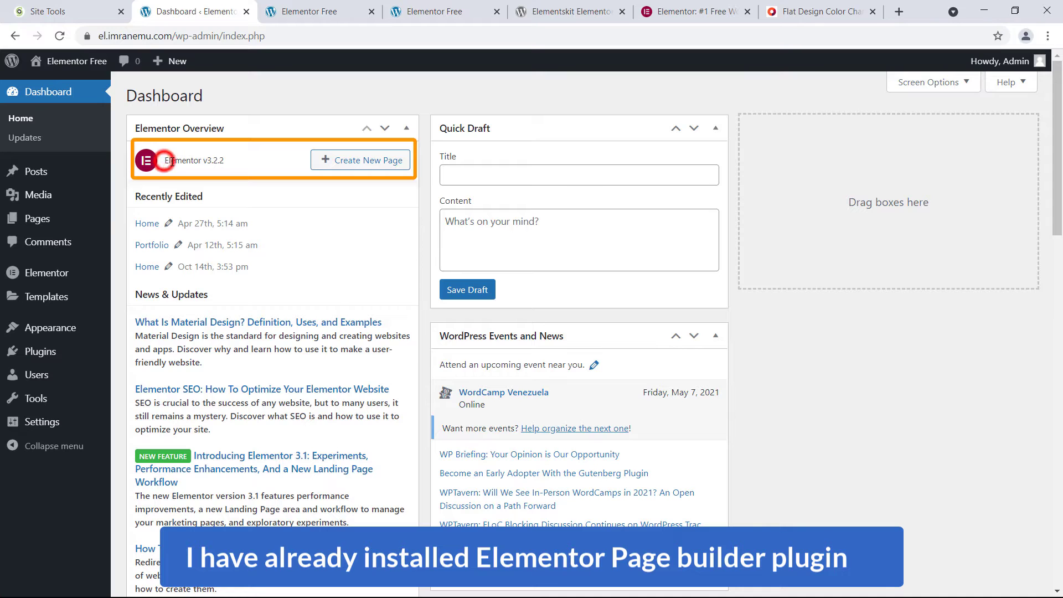
drag(172, 161, 201, 164)
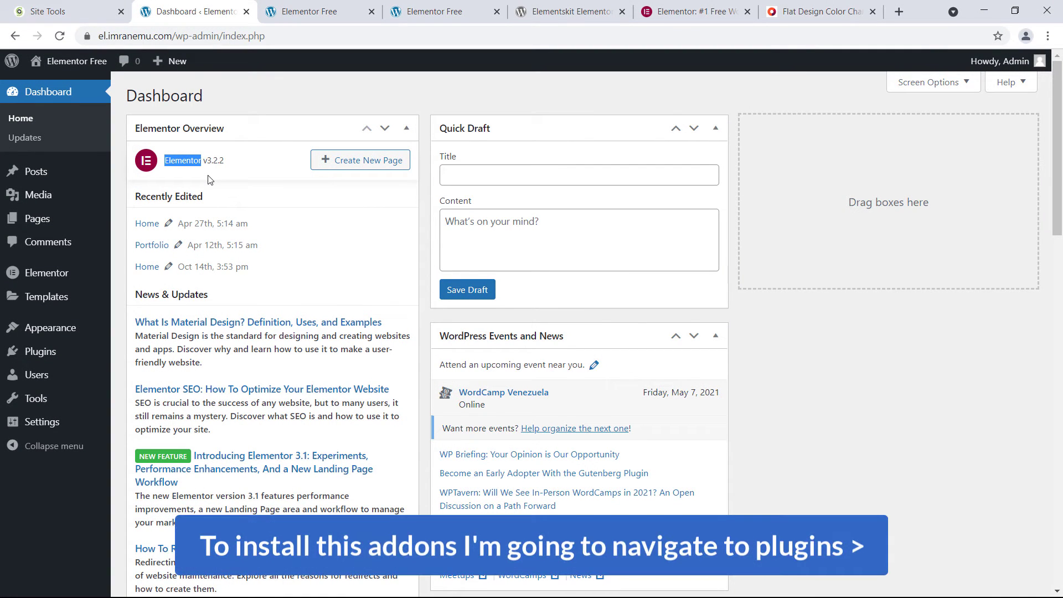
Step: Search the WordPress plugin directory for "Elementskit", and install and activate the Elementskit Elementor addons plugin
mouse_move(43, 357)
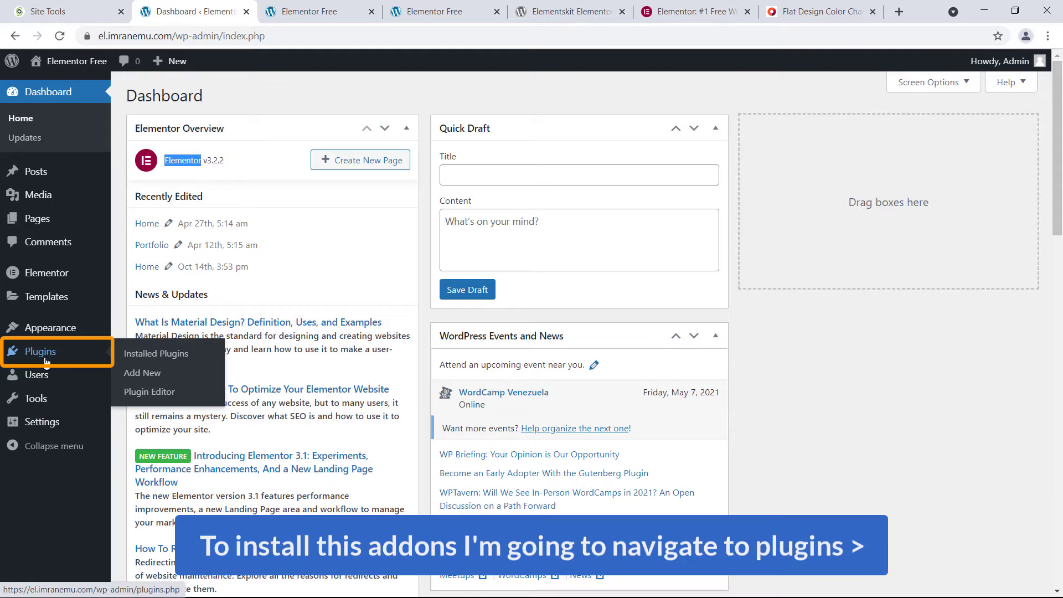
click(154, 376)
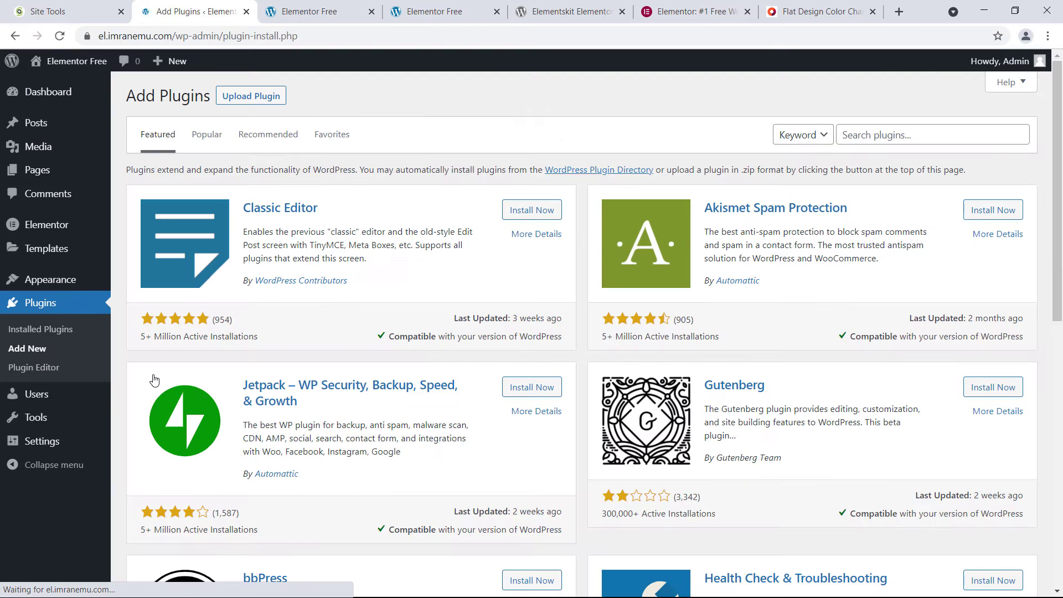
click(863, 136)
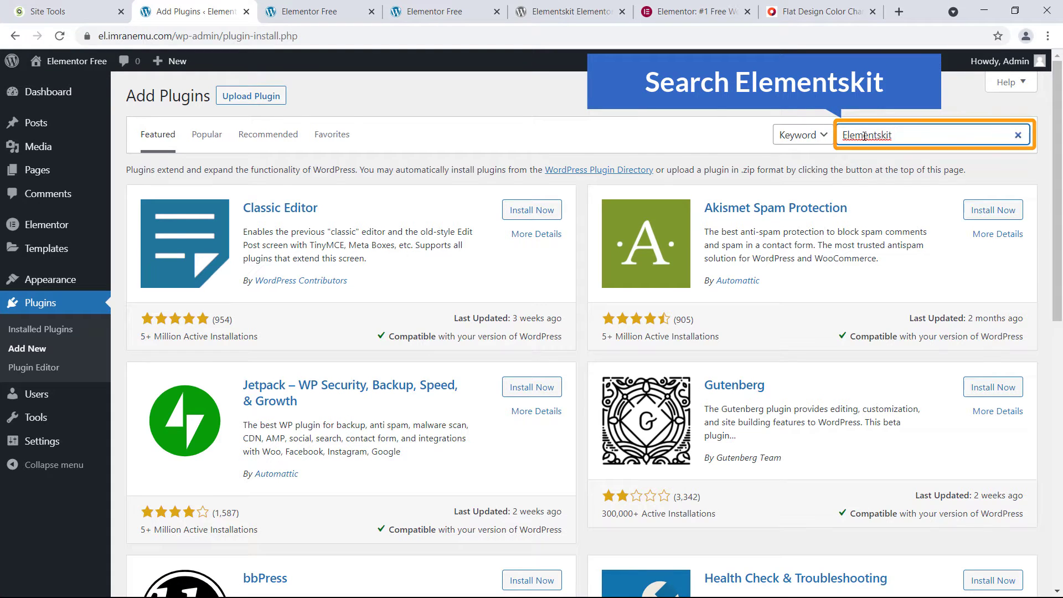
key(Return)
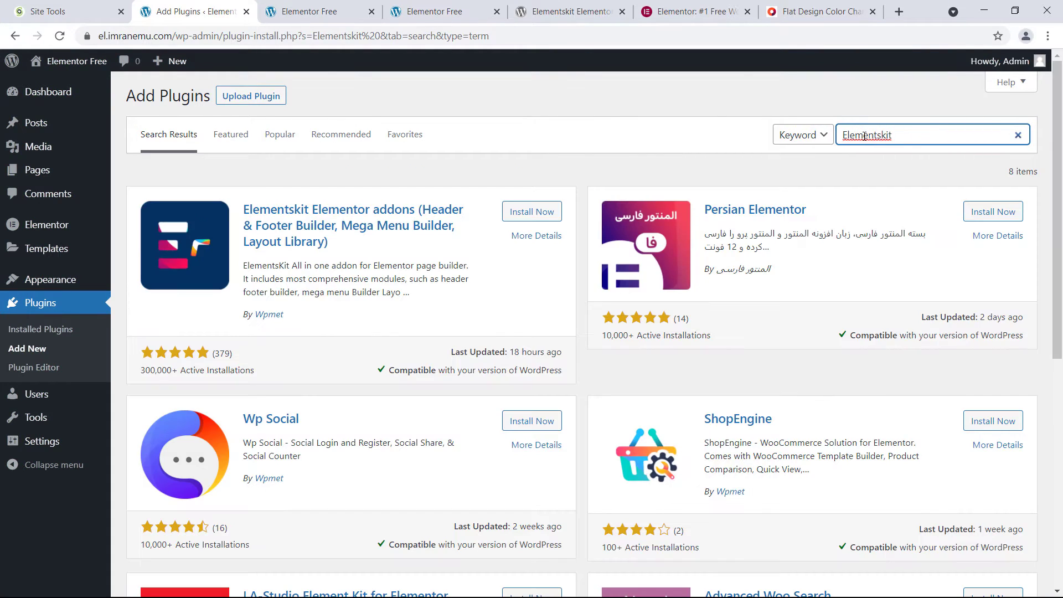
click(529, 213)
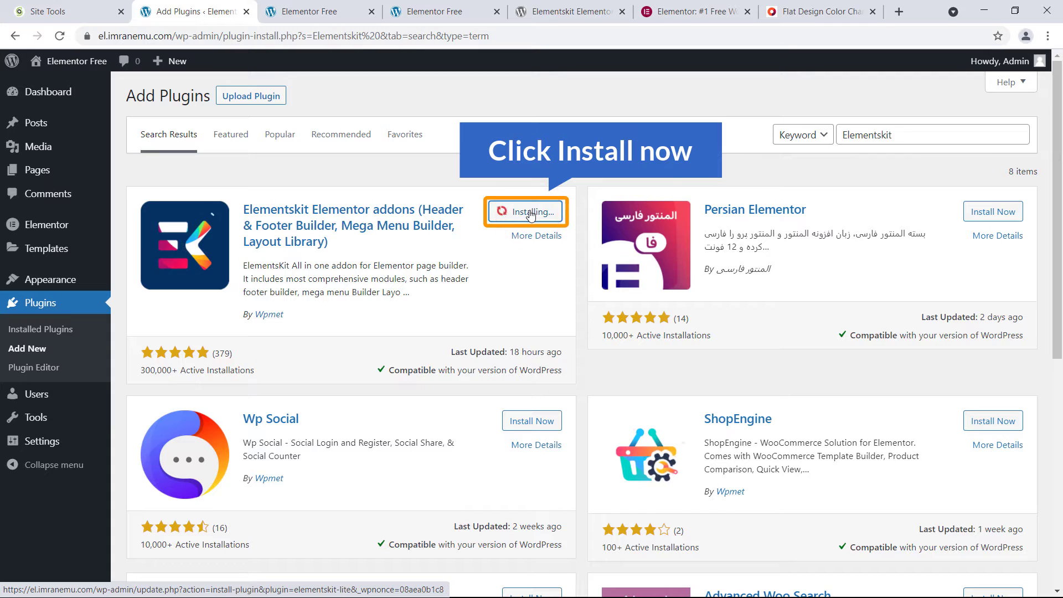
click(529, 215)
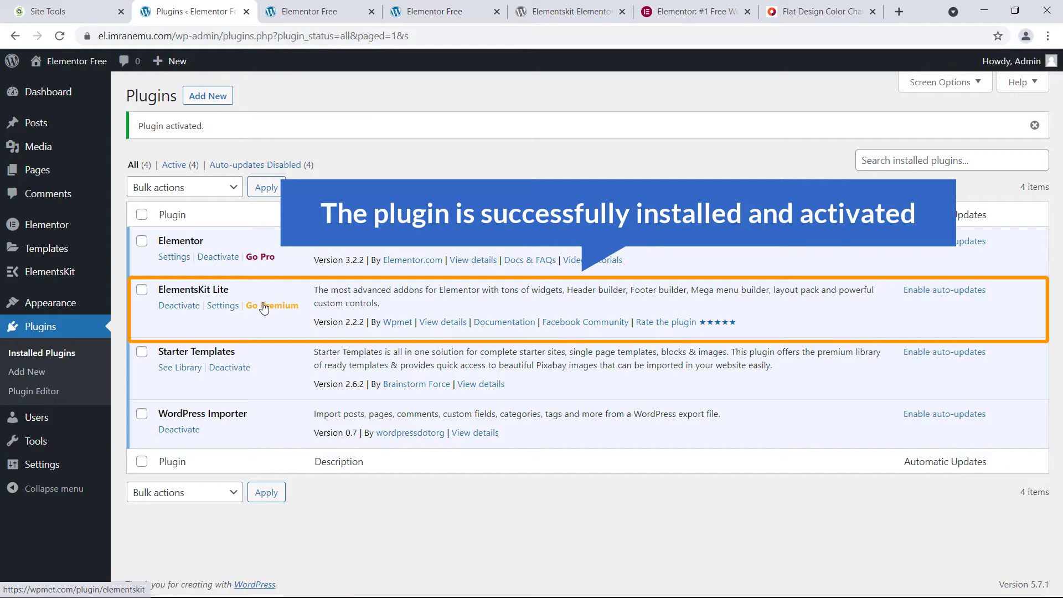
Step: Open the ElementsKit settings and view its modules section
mouse_move(50, 278)
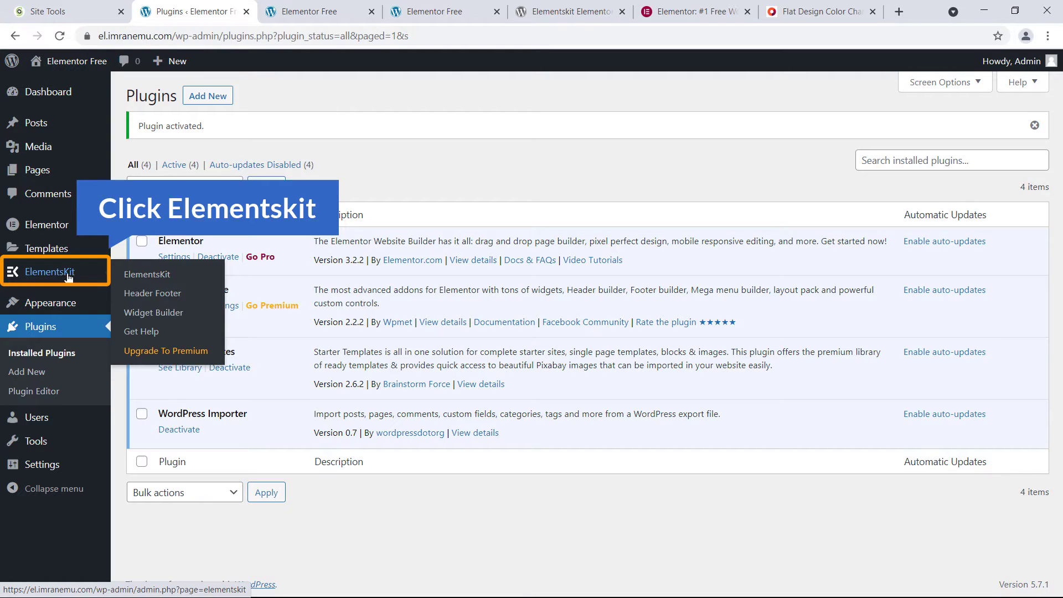
click(67, 277)
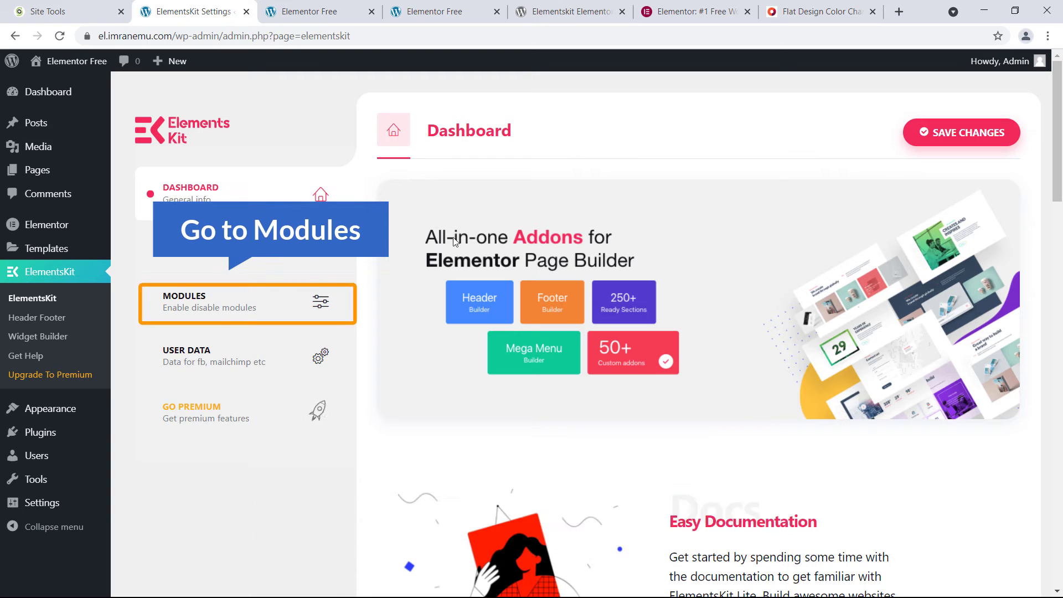
click(209, 304)
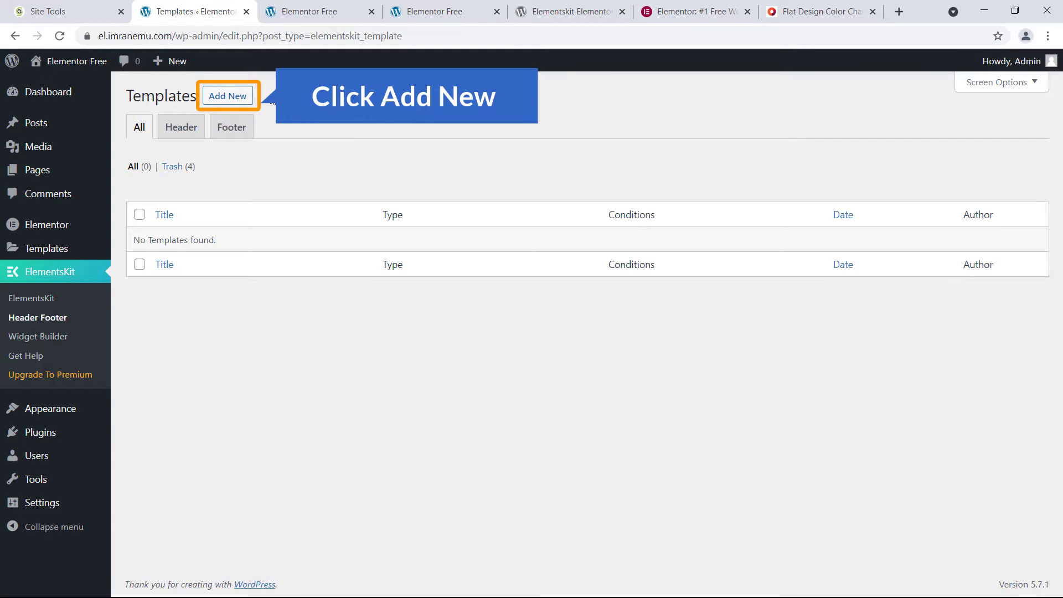
Step: Create and save an ElementsKit template titled "Main Header" with type Header, condition Entire Site and activation on
click(224, 100)
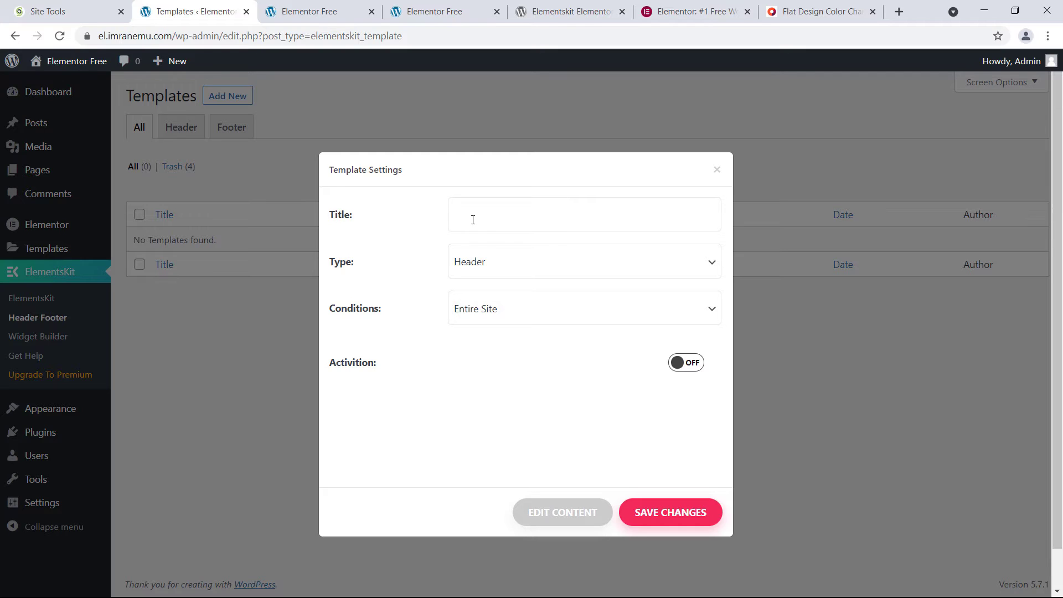
click(463, 214)
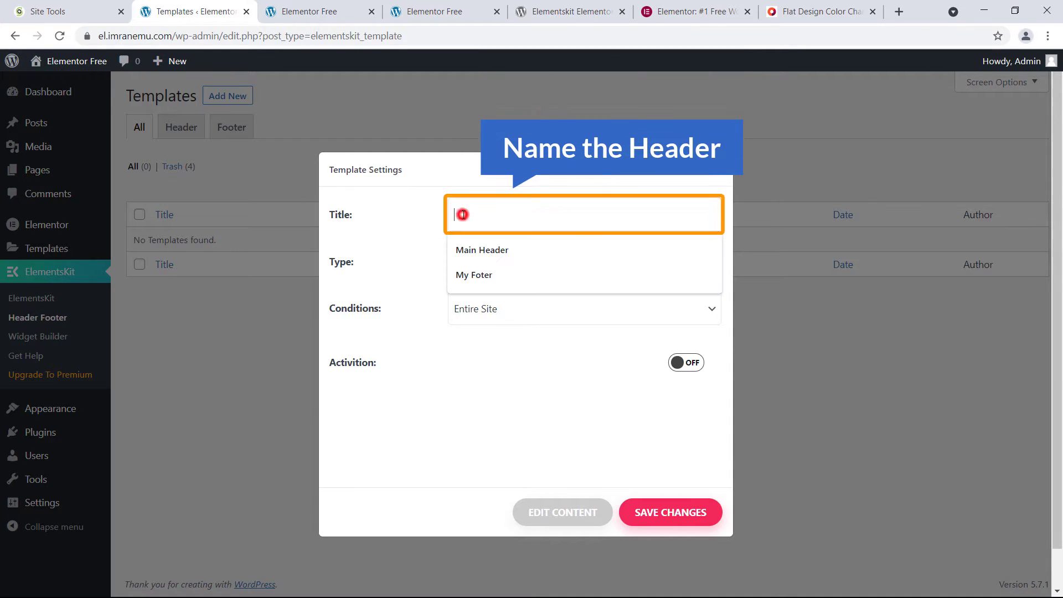
click(479, 248)
click(498, 269)
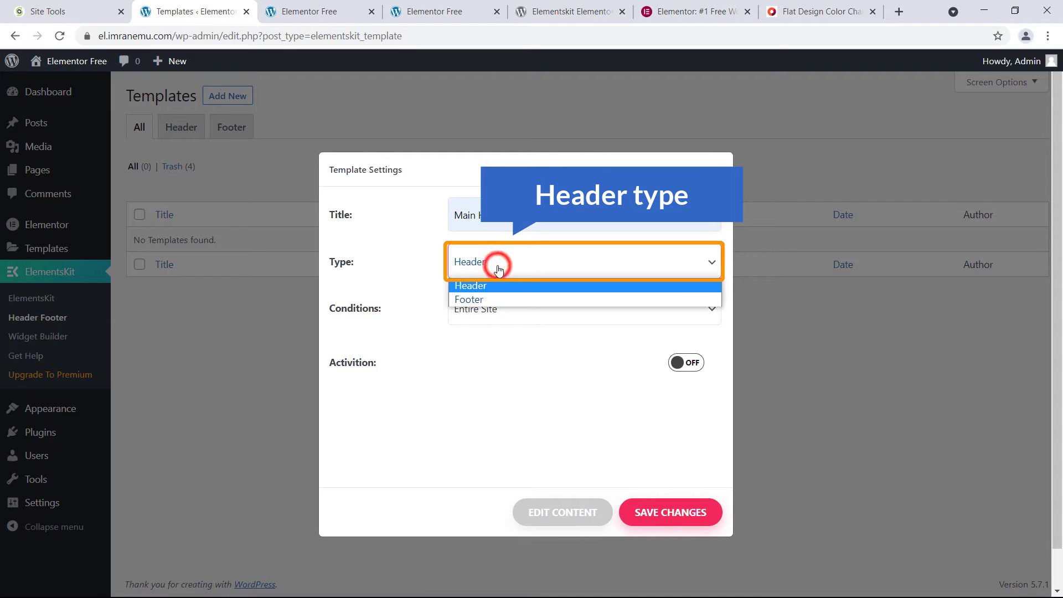
click(500, 268)
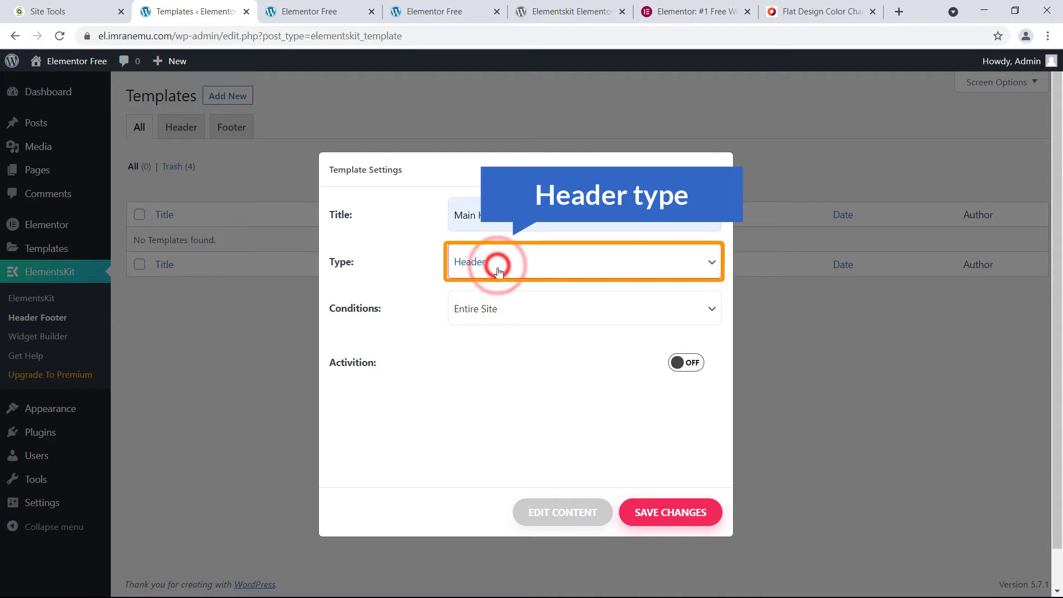
click(497, 314)
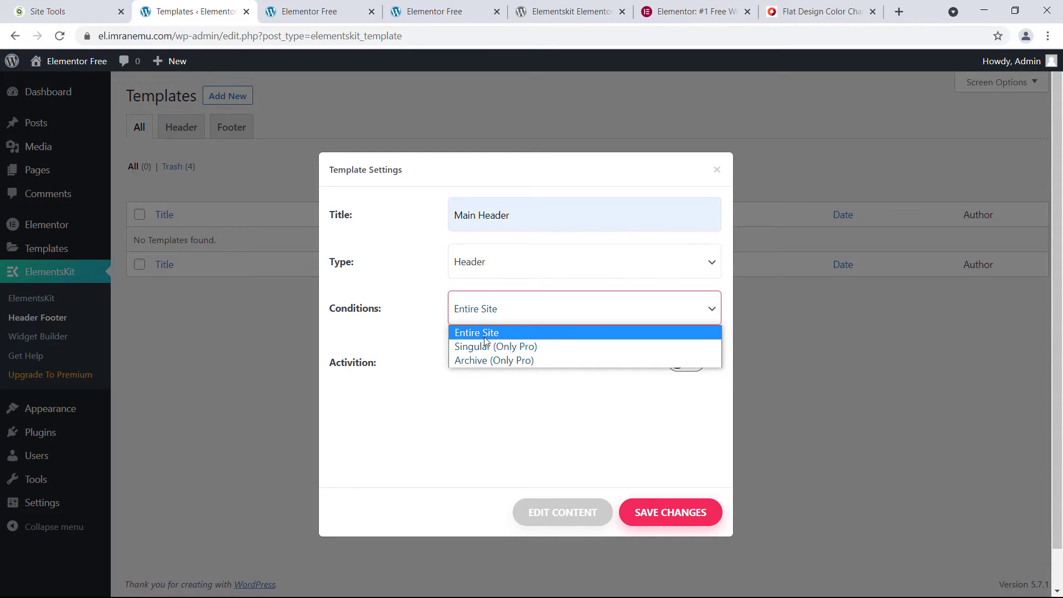
click(484, 335)
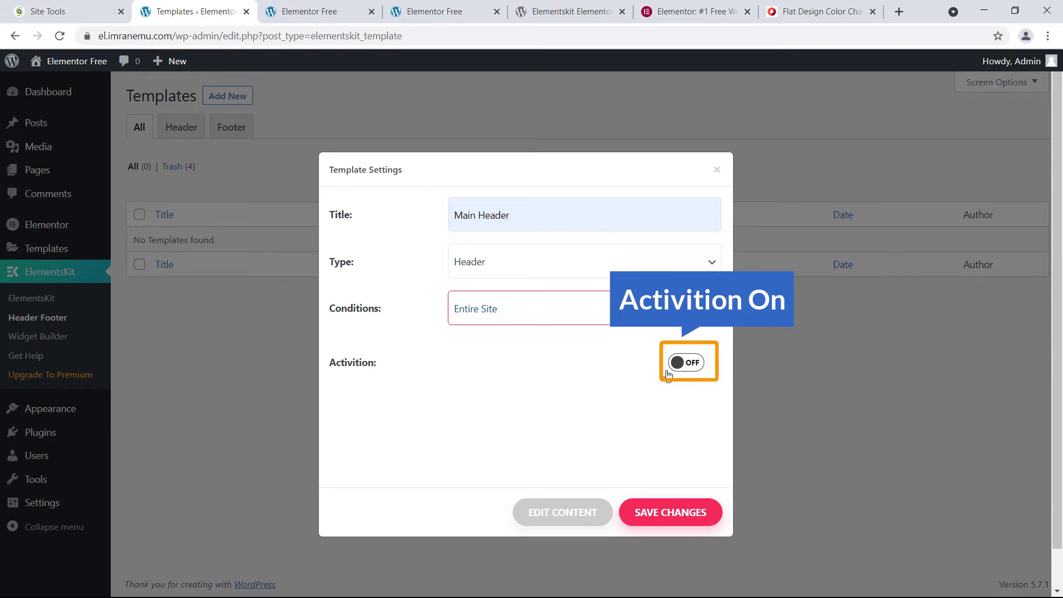
click(689, 364)
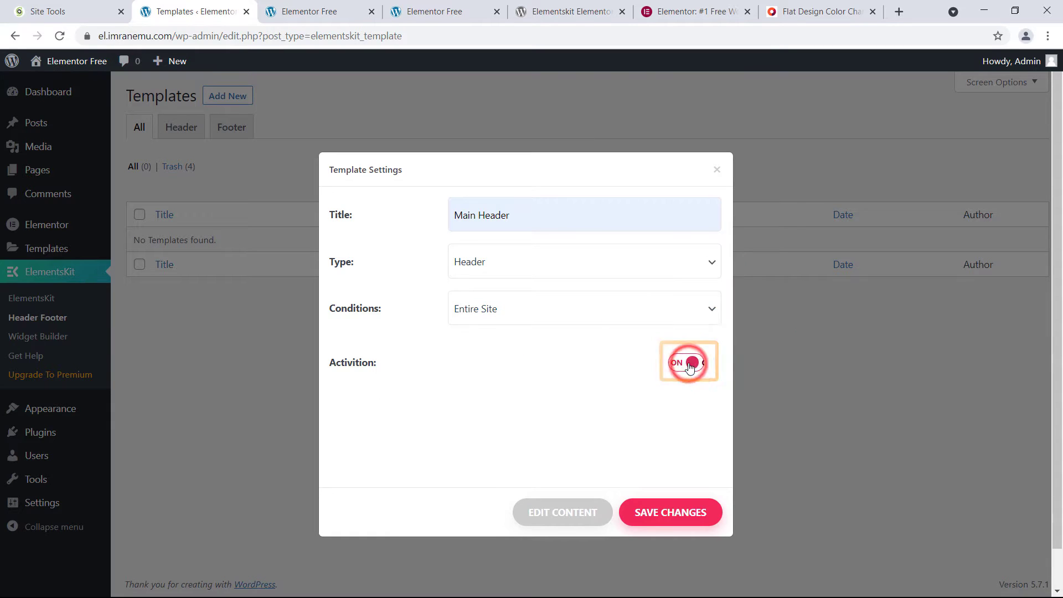
click(669, 516)
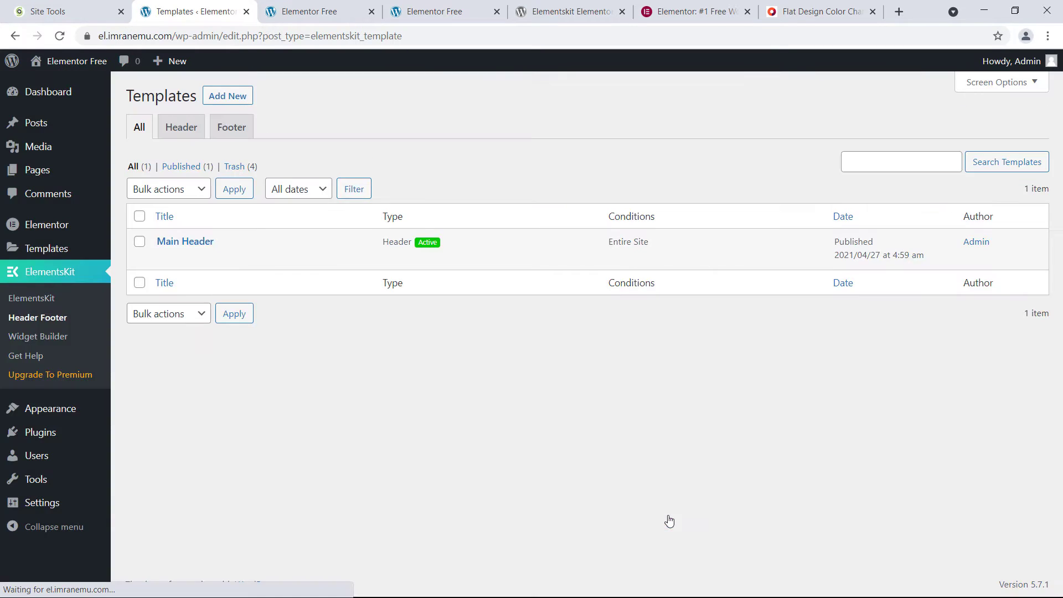
Step: Check the example site's header design and open the Main Header template's content in the Elementor editor
mouse_move(225, 252)
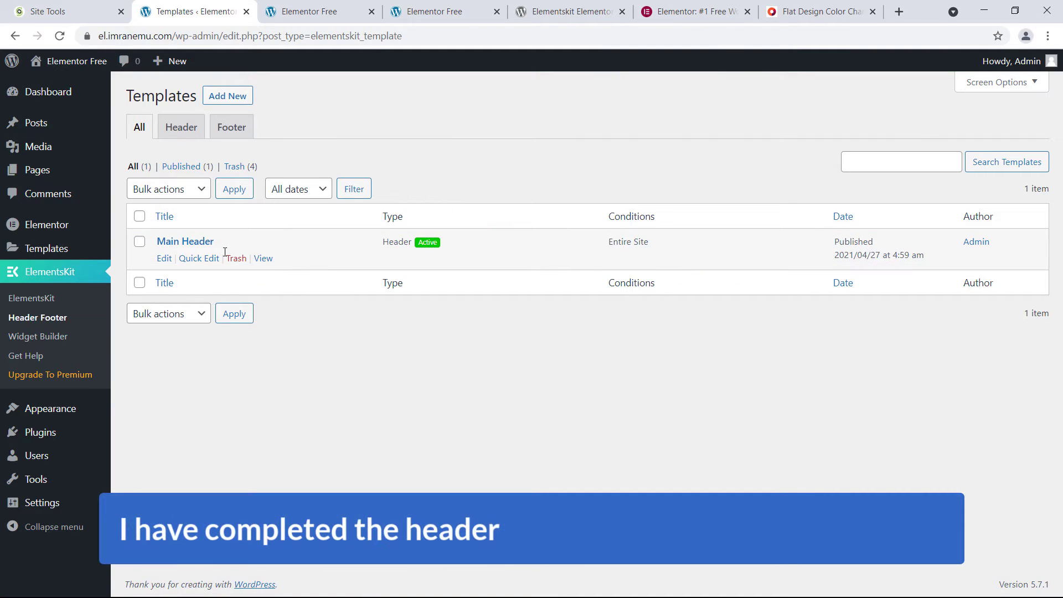
click(288, 11)
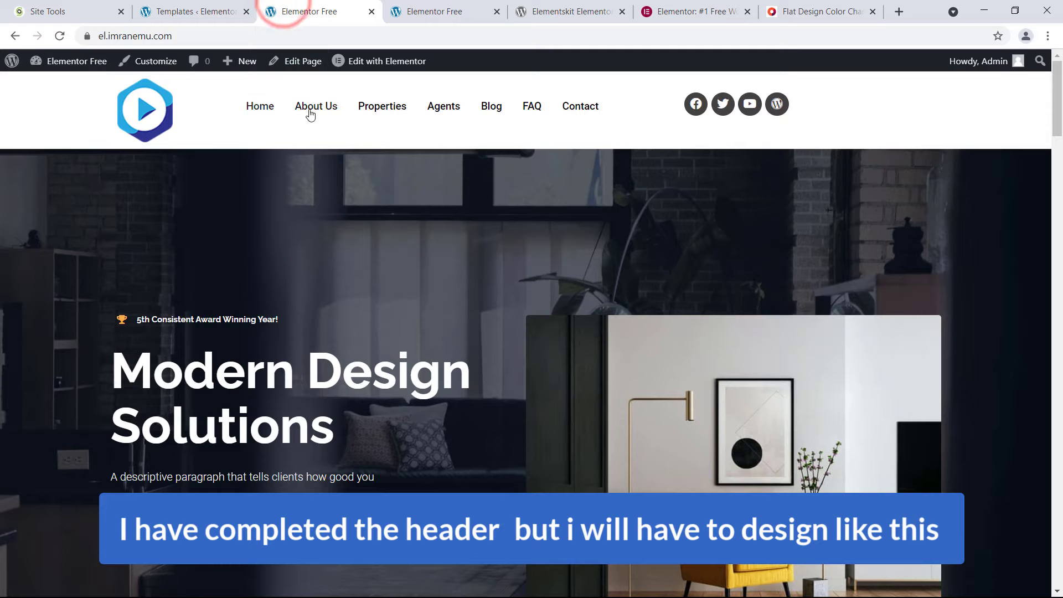
click(193, 11)
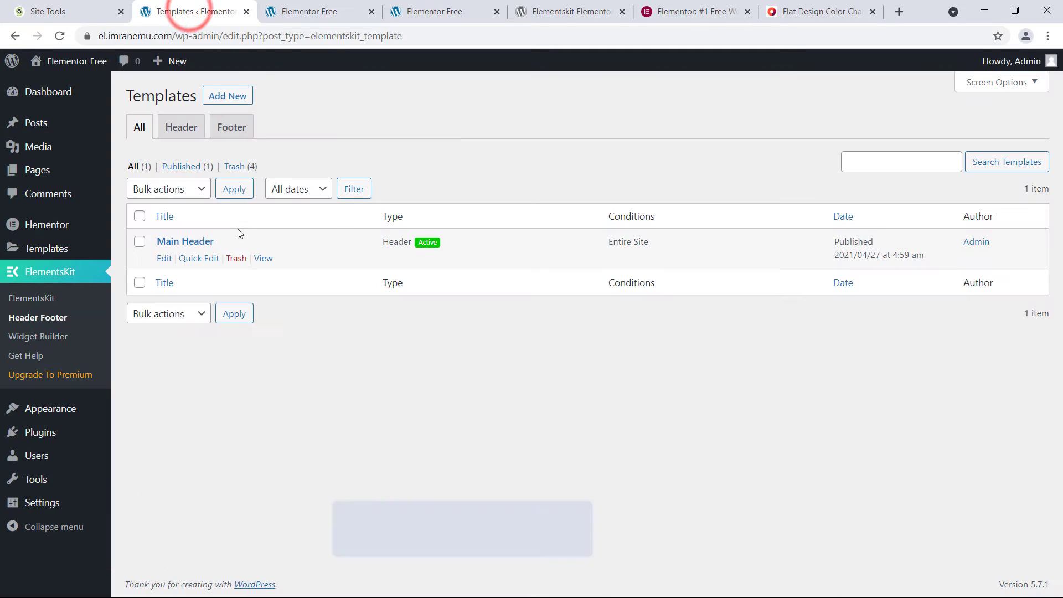
click(164, 259)
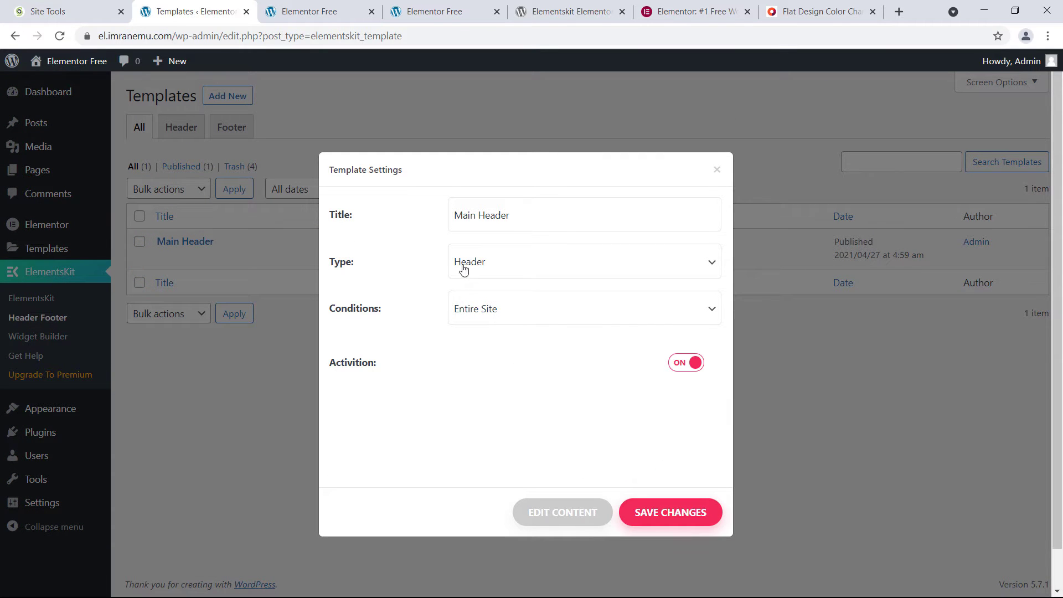
click(560, 517)
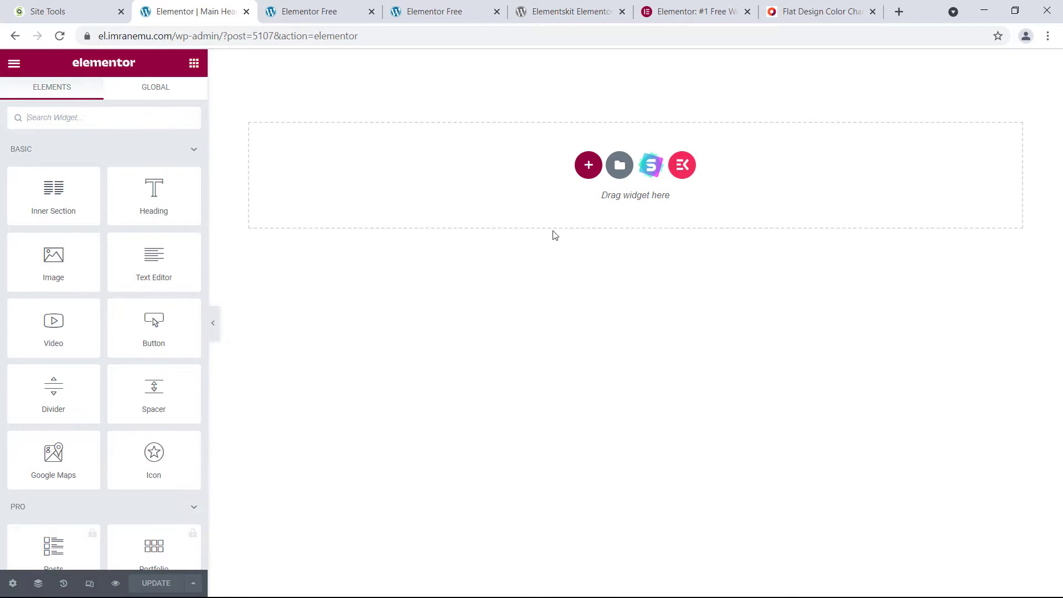
Step: Browse the ready-made header templates in the ElementsKit library
click(676, 173)
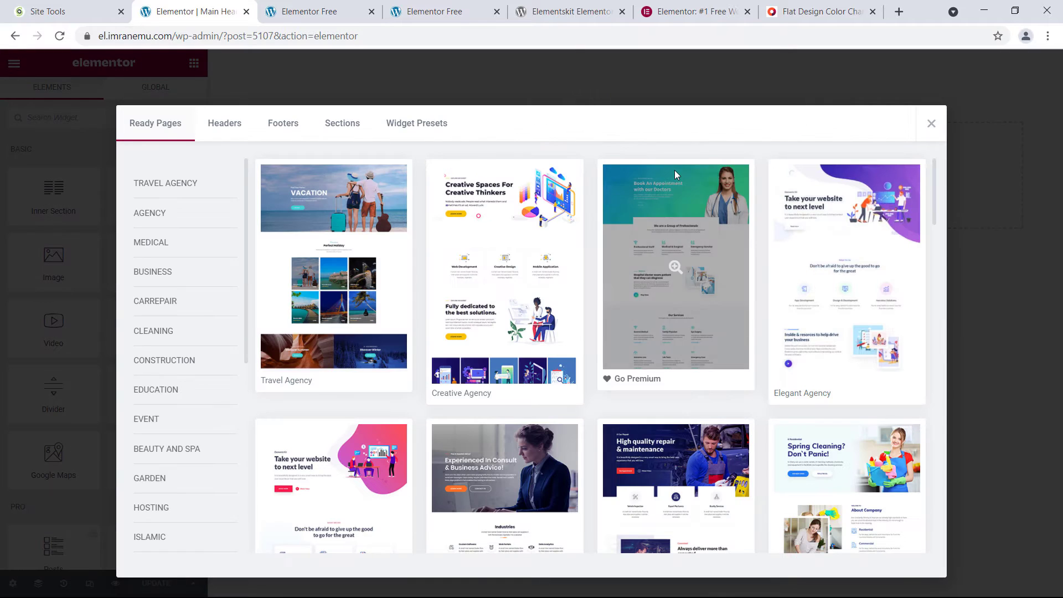
click(211, 133)
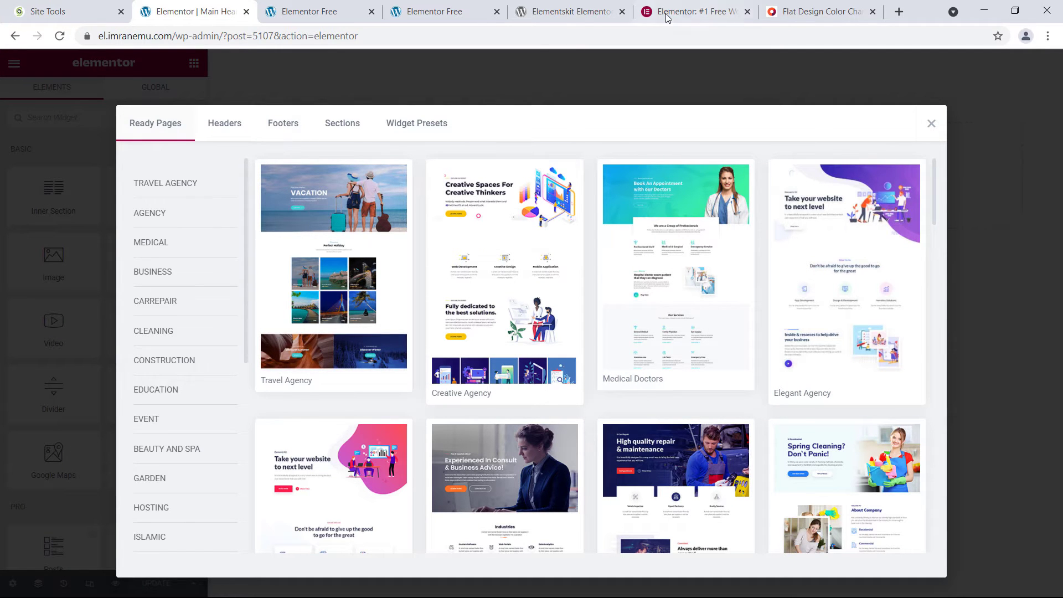
click(545, 11)
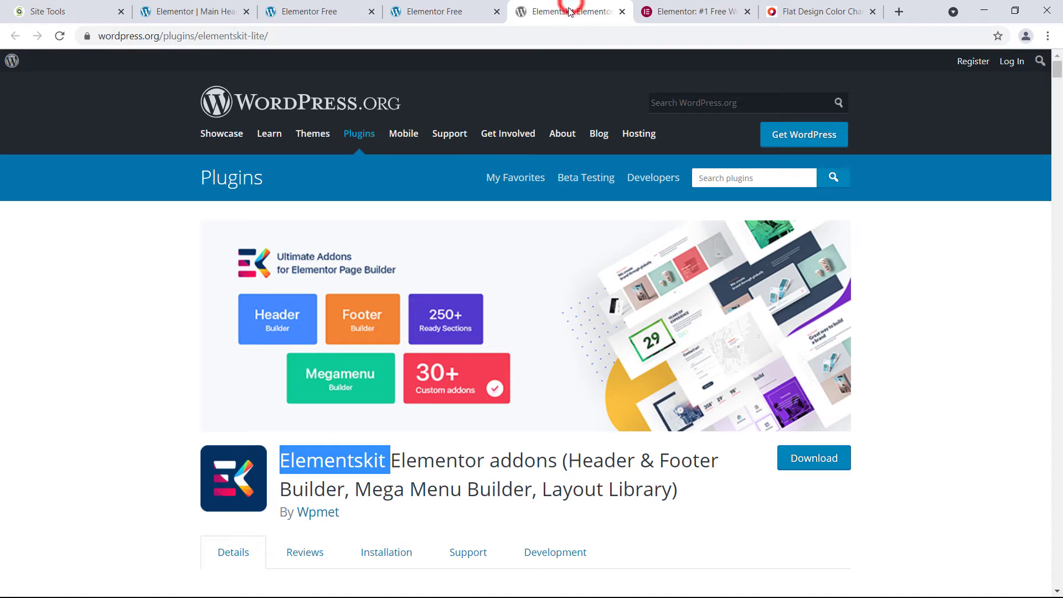
click(233, 16)
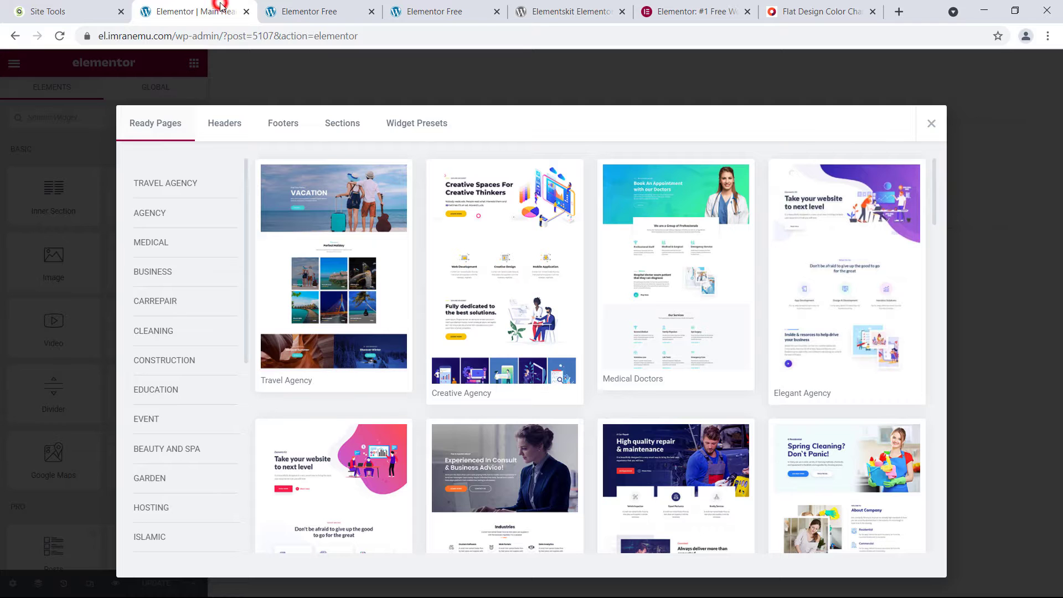
click(230, 128)
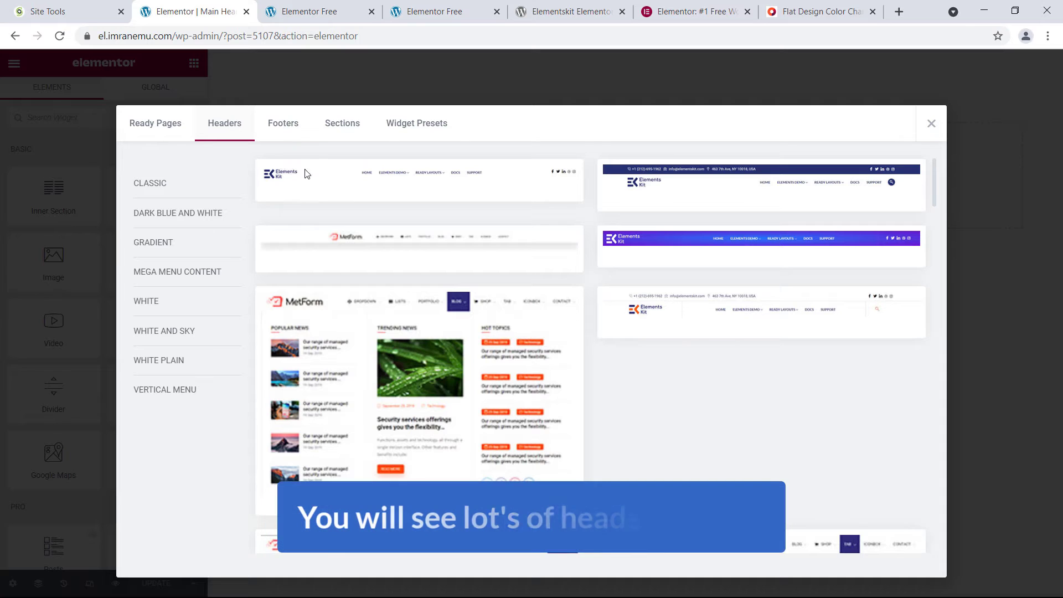
scroll(706, 351, down, 1)
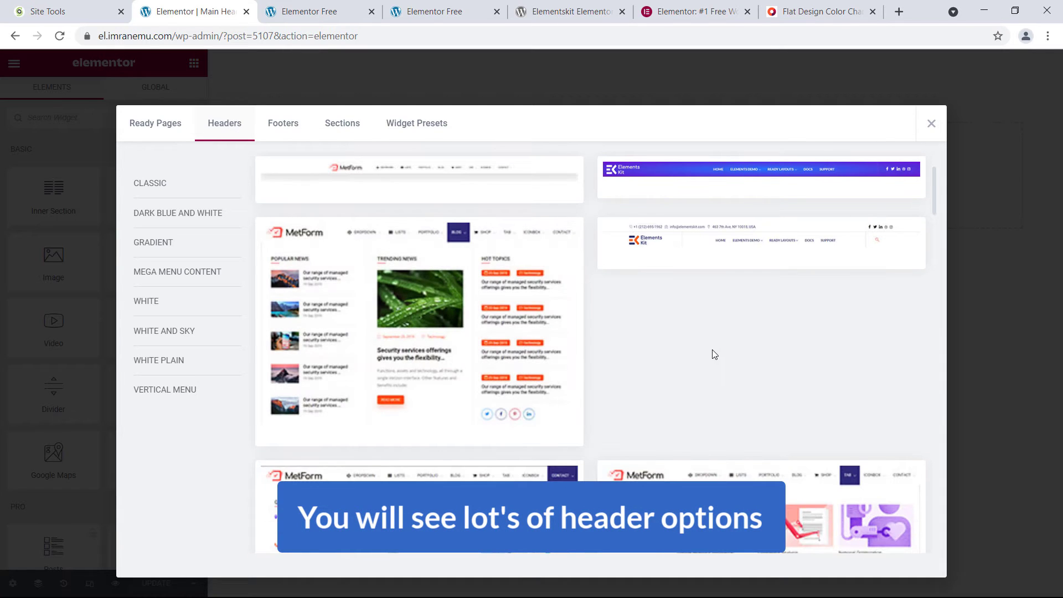
scroll(712, 354, down, 10)
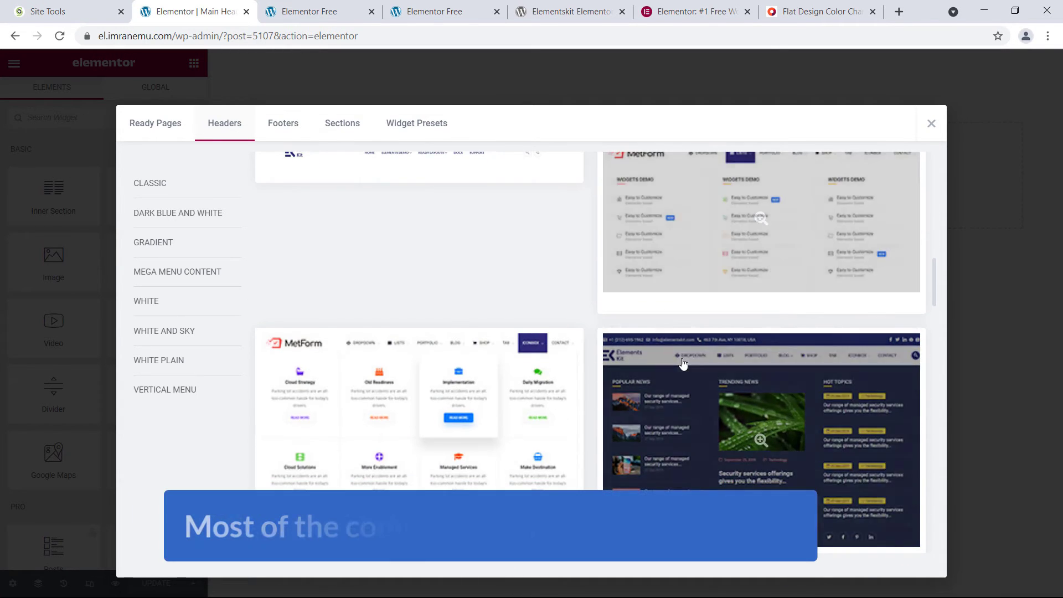
scroll(408, 279, down, 5)
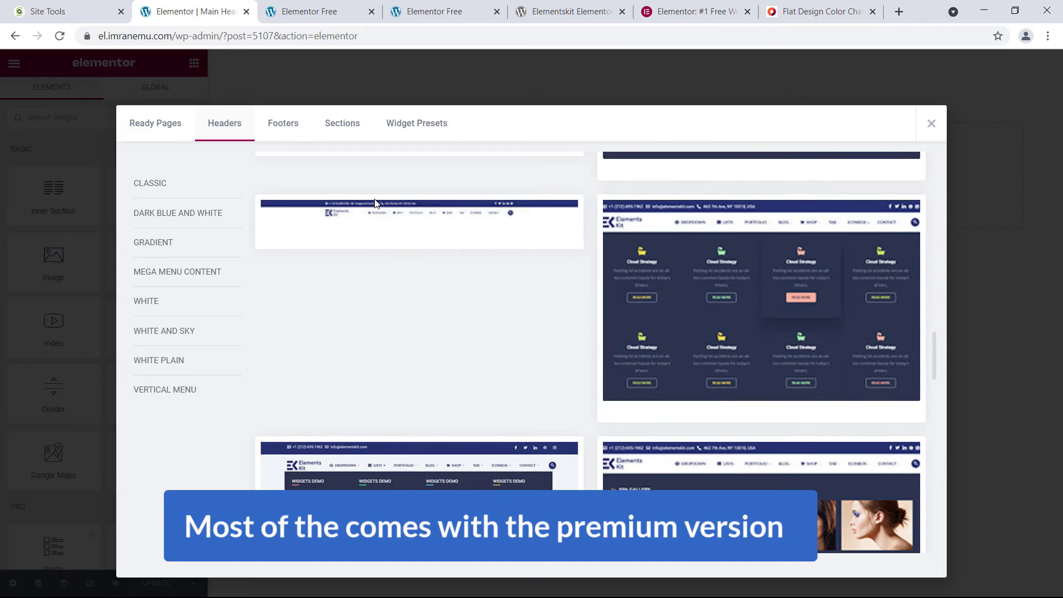
scroll(362, 233, down, 5)
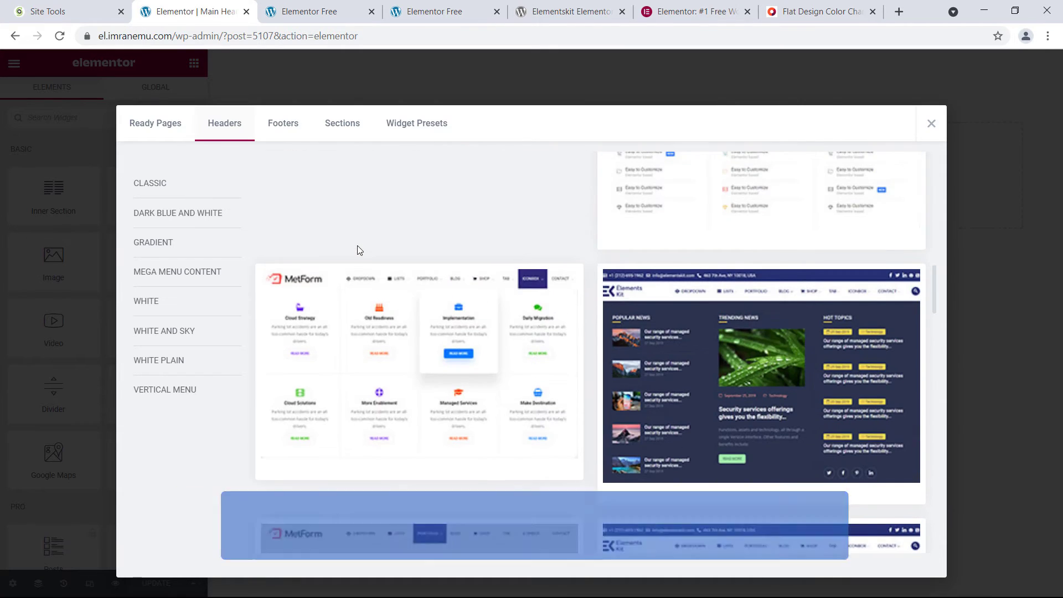
scroll(362, 266, up, 3)
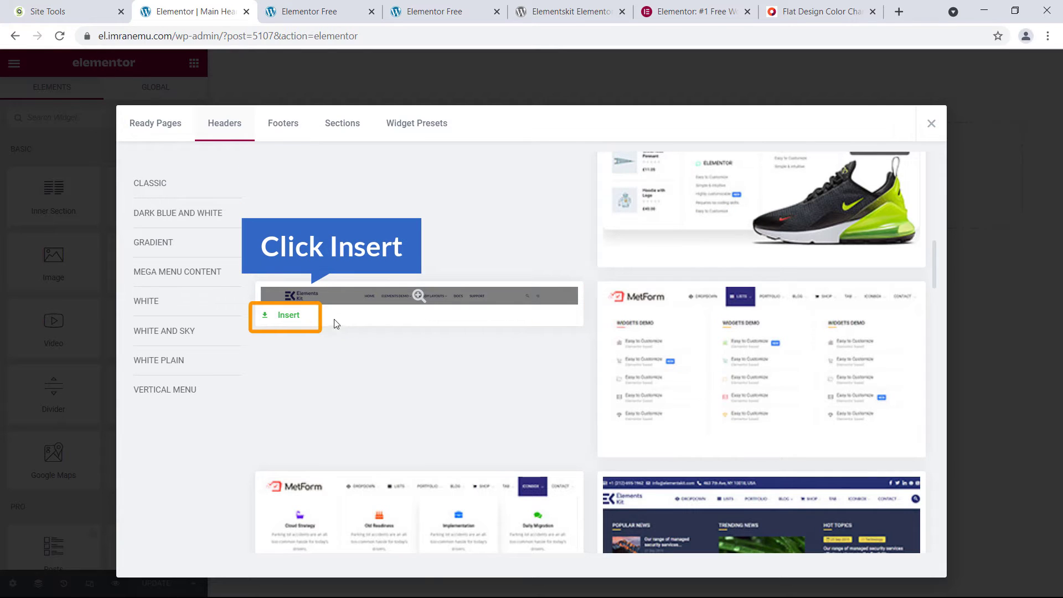
click(294, 320)
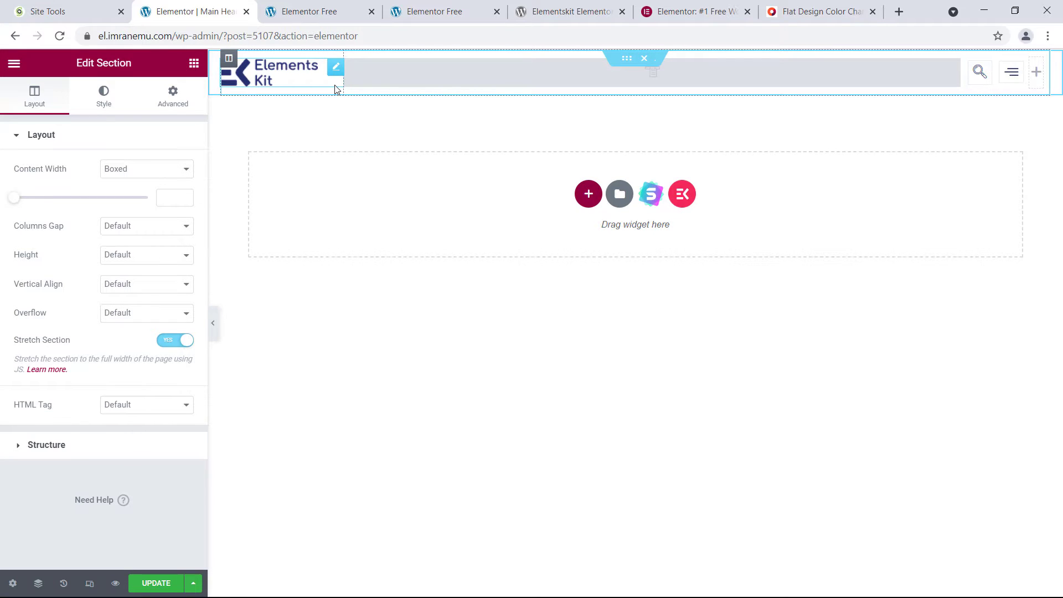
click(647, 65)
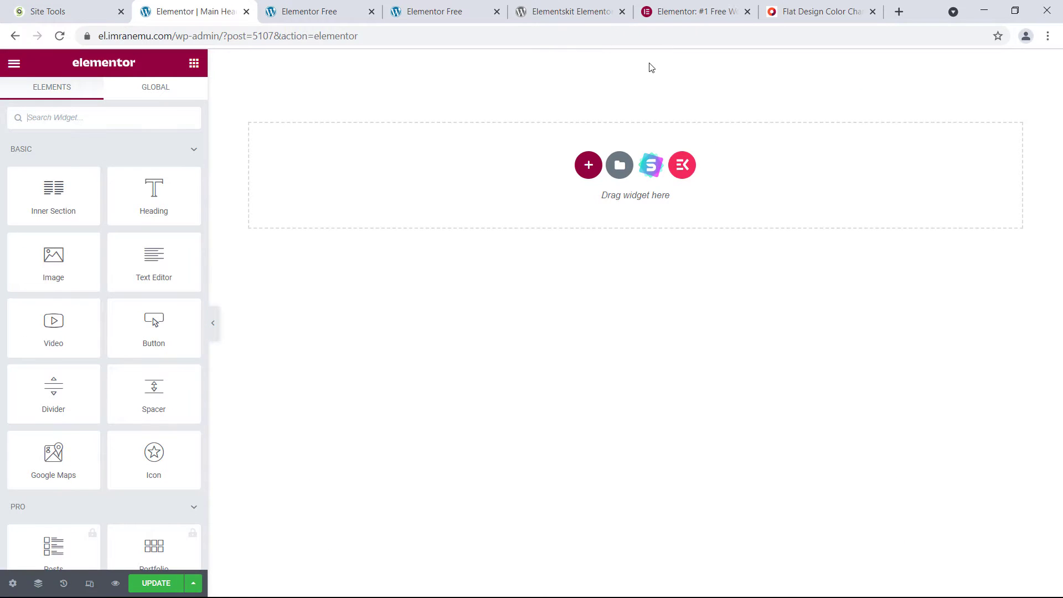
Step: Add a three-column section with a wide middle column between two narrow ones, and compare it with the example site's header
click(589, 166)
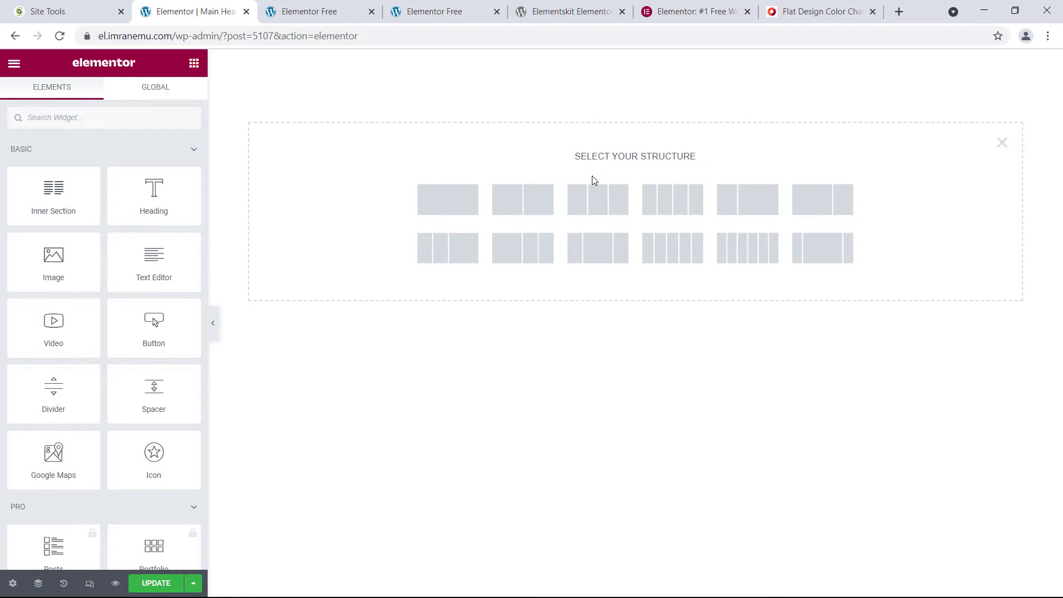
click(598, 258)
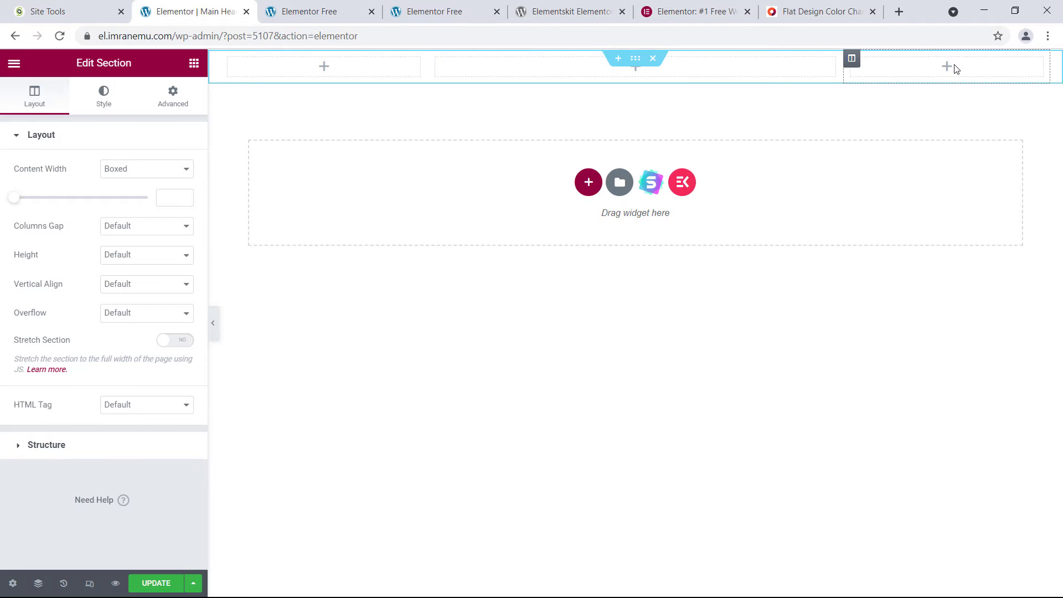
click(354, 12)
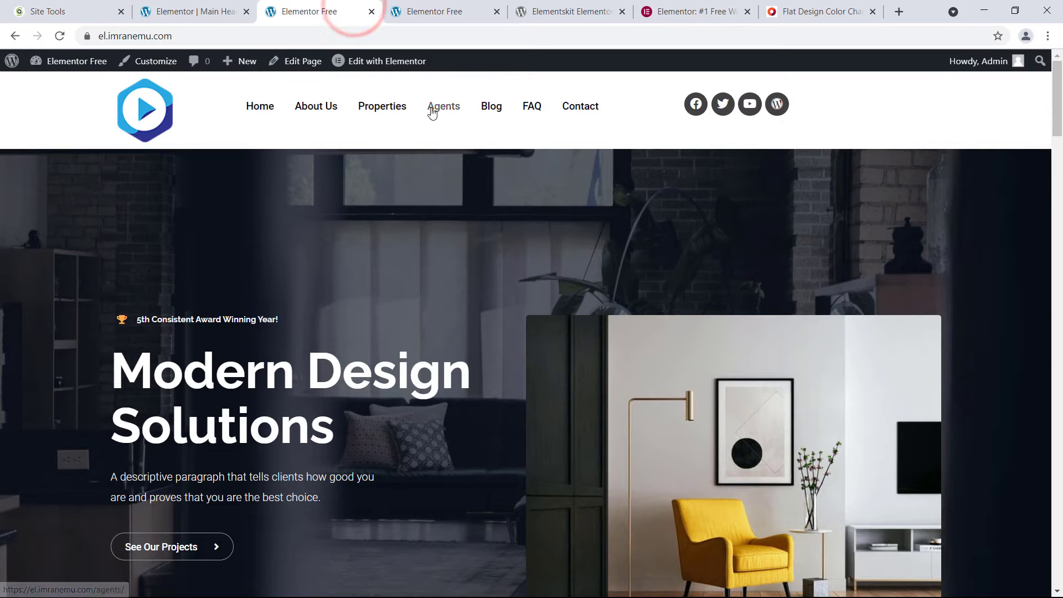
click(196, 12)
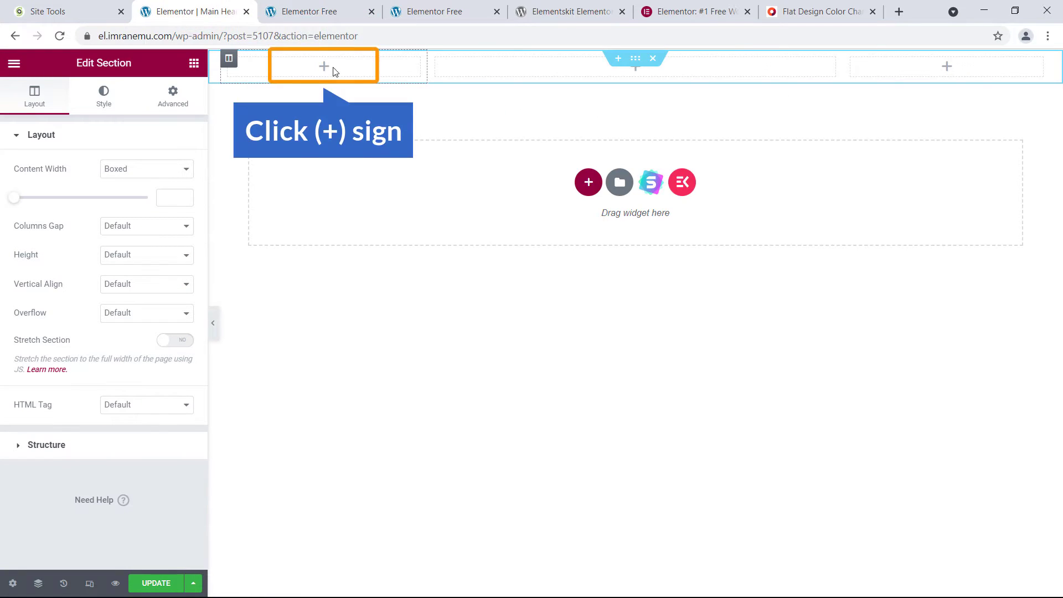
Step: Place an Image widget in the first column and set its picture to logo-80.png from the media library
click(323, 67)
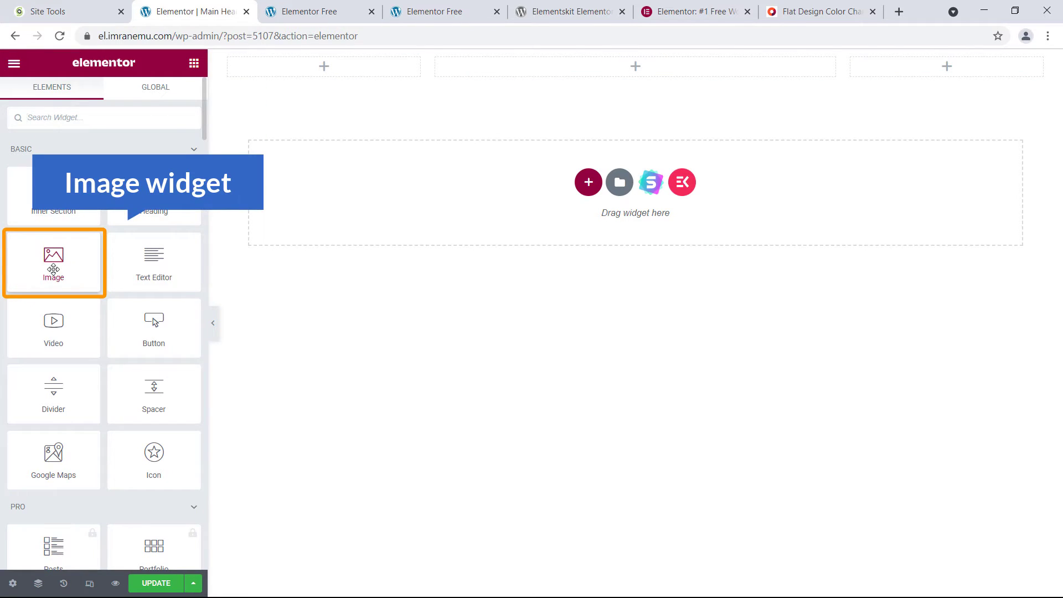
drag(53, 270, 312, 60)
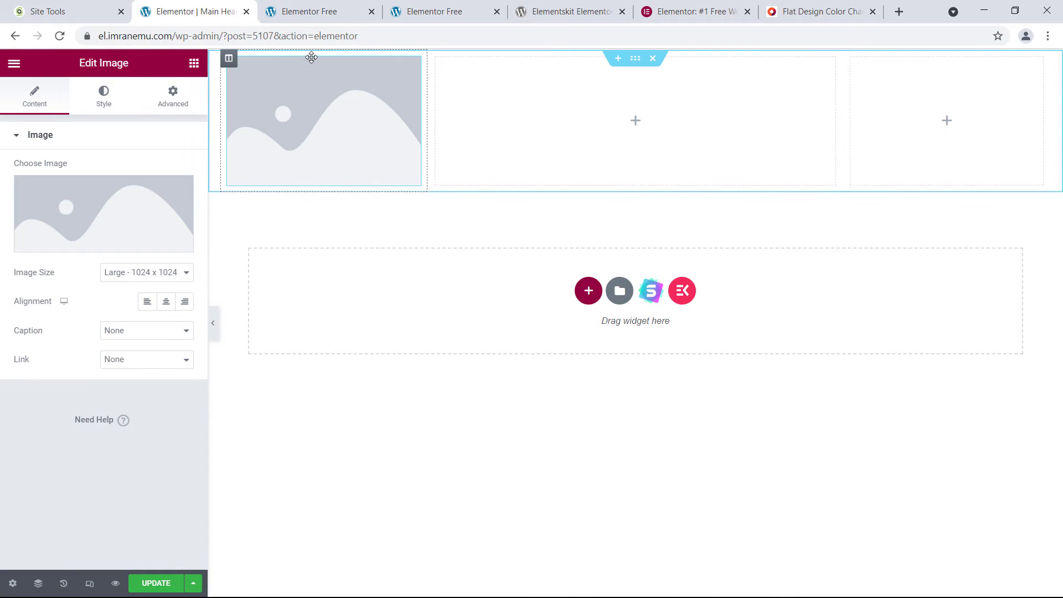
click(324, 11)
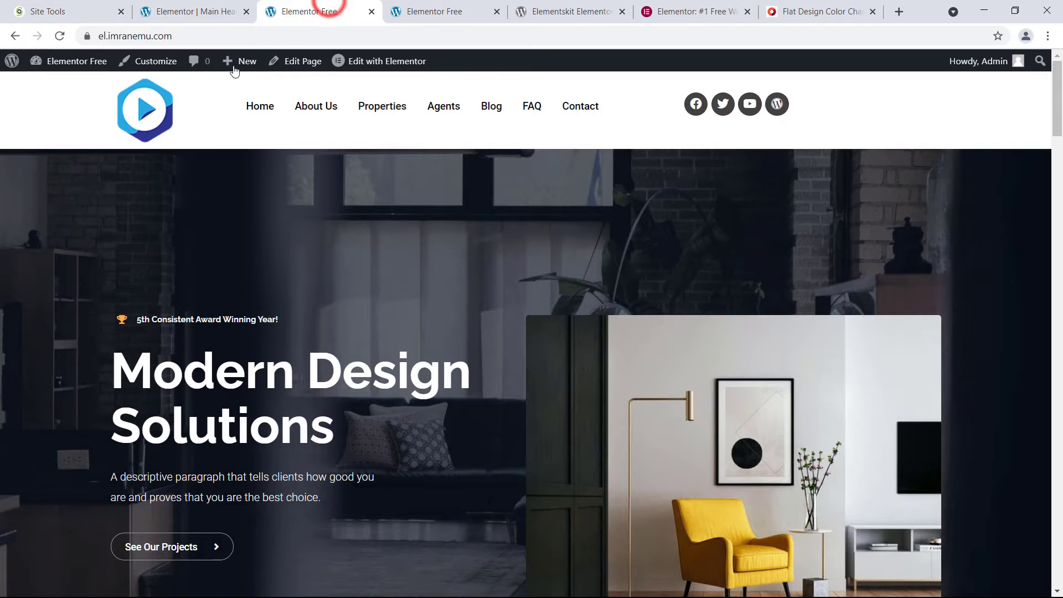
click(219, 13)
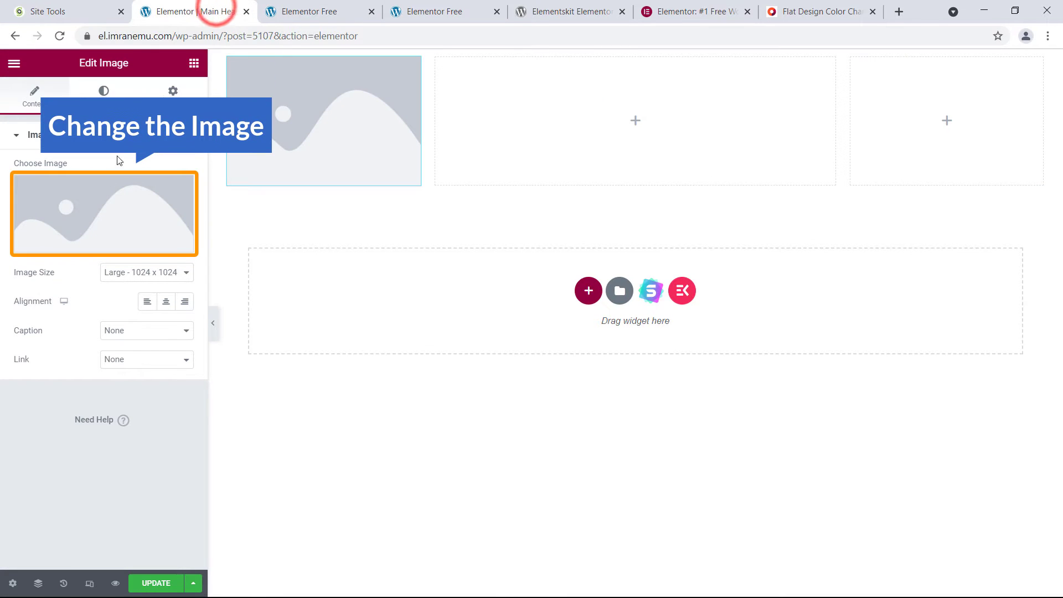
click(105, 221)
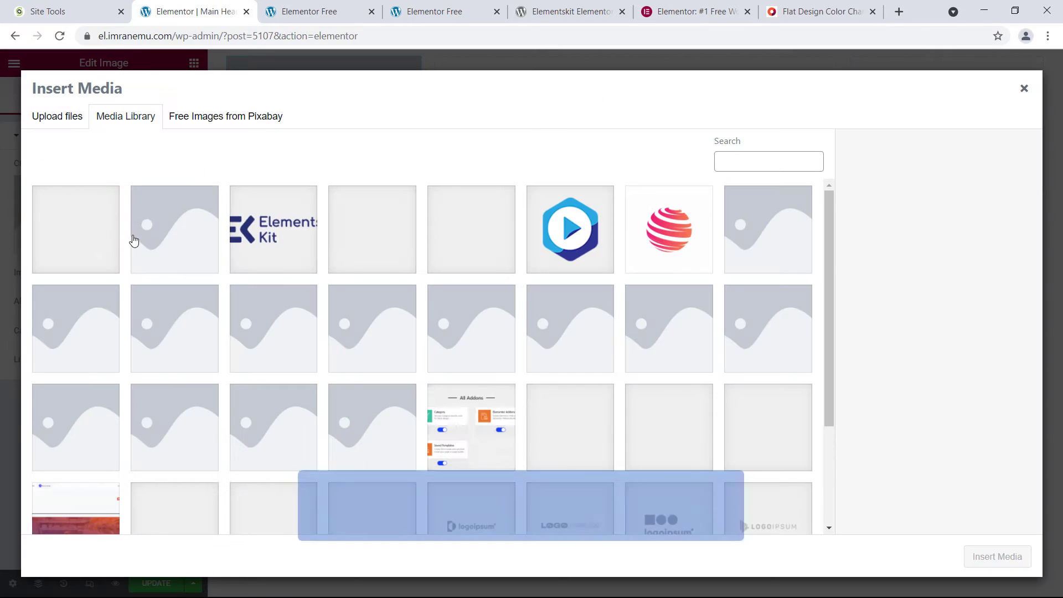
click(576, 238)
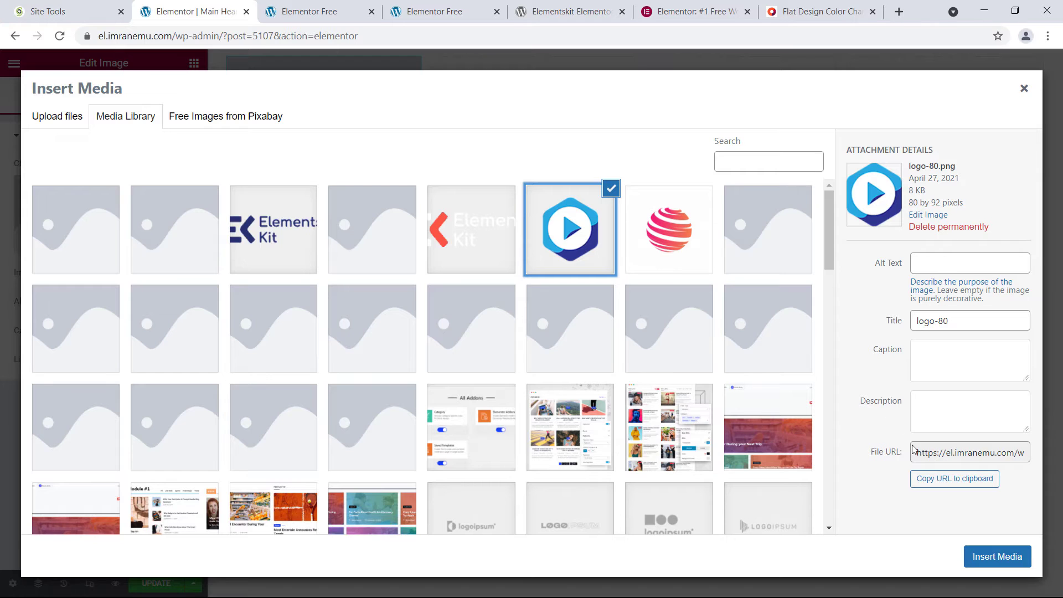
click(977, 556)
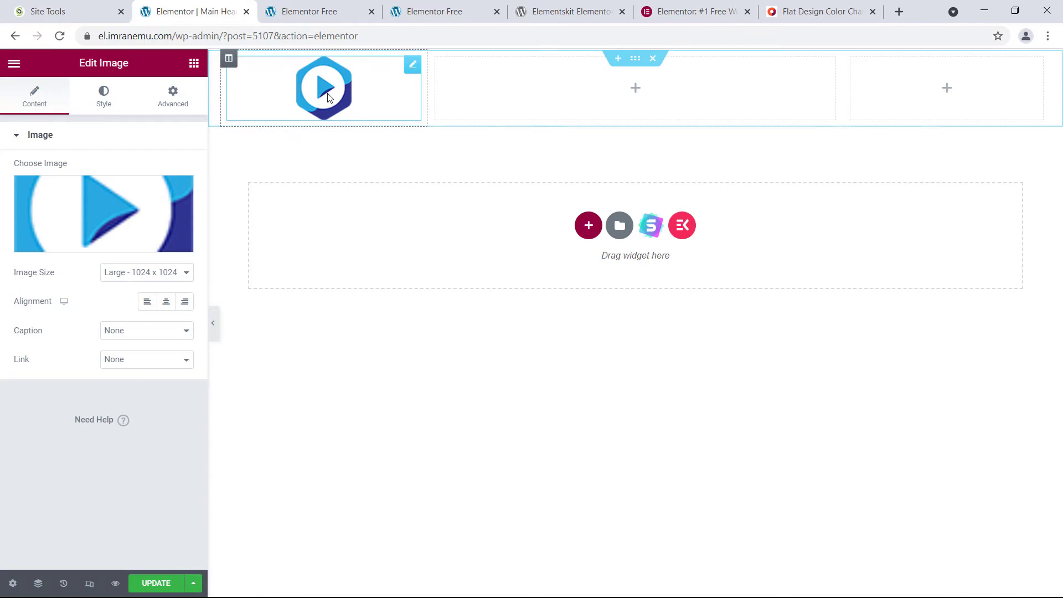
Step: Set the logo's image size to Thumbnail - 150 x 150 and align it to the left
click(137, 272)
click(139, 287)
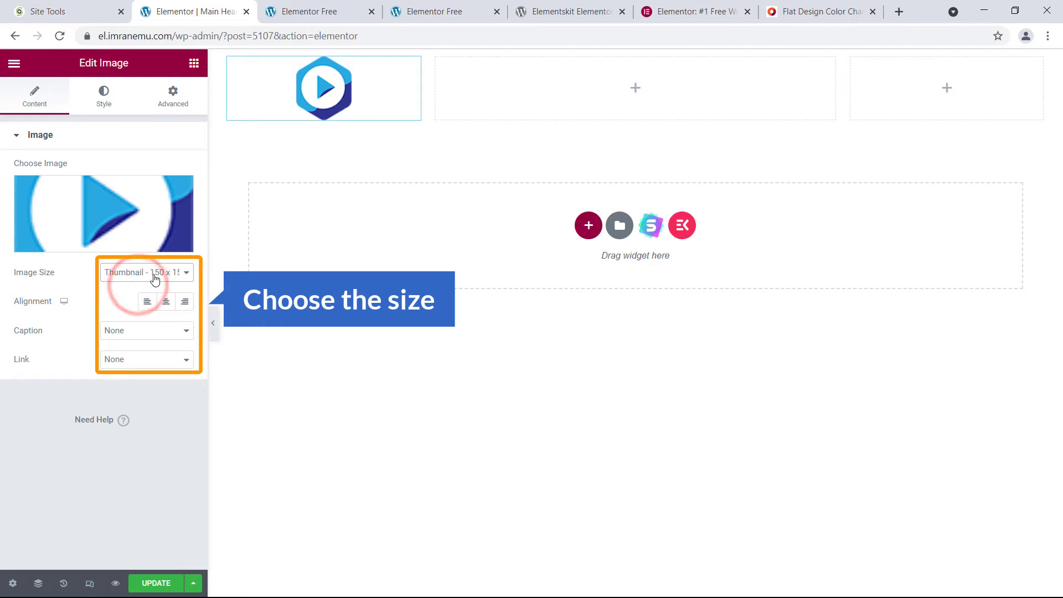
click(147, 302)
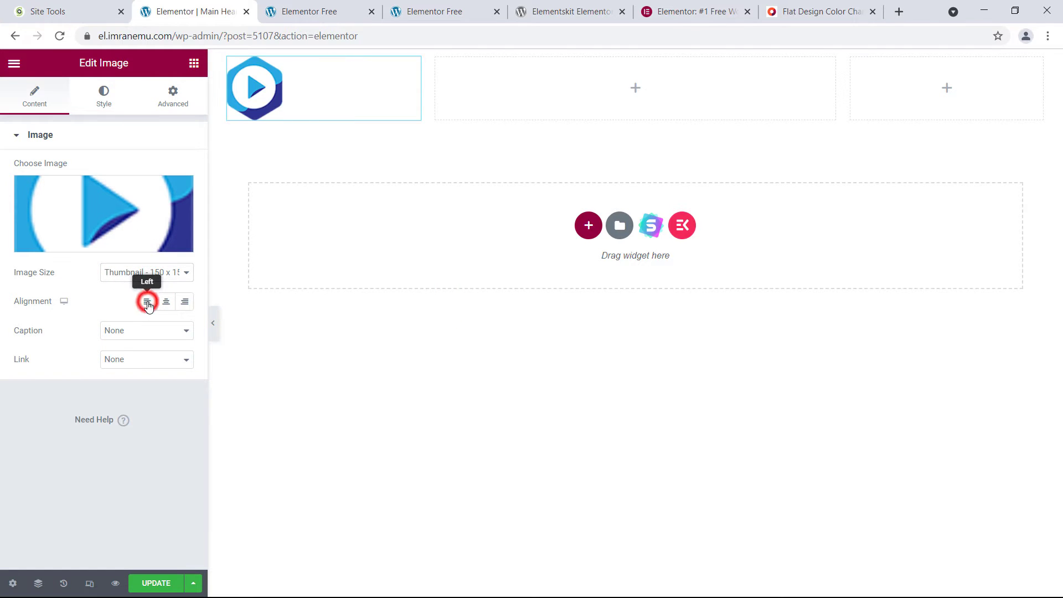
Step: Review the logo image's style and advanced settings, and narrow the logo column to widen the middle one
click(106, 97)
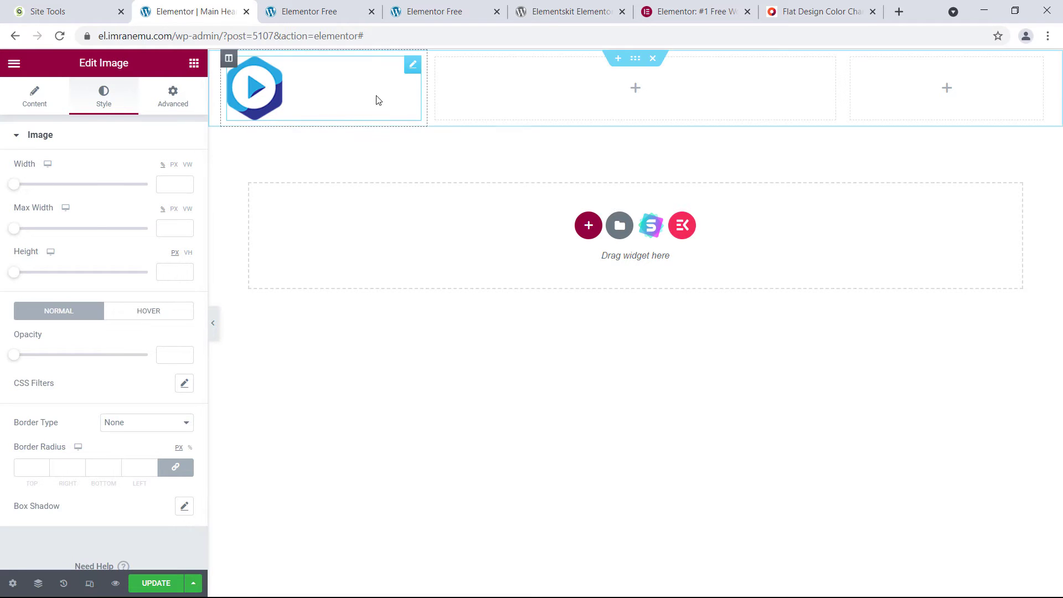
click(172, 97)
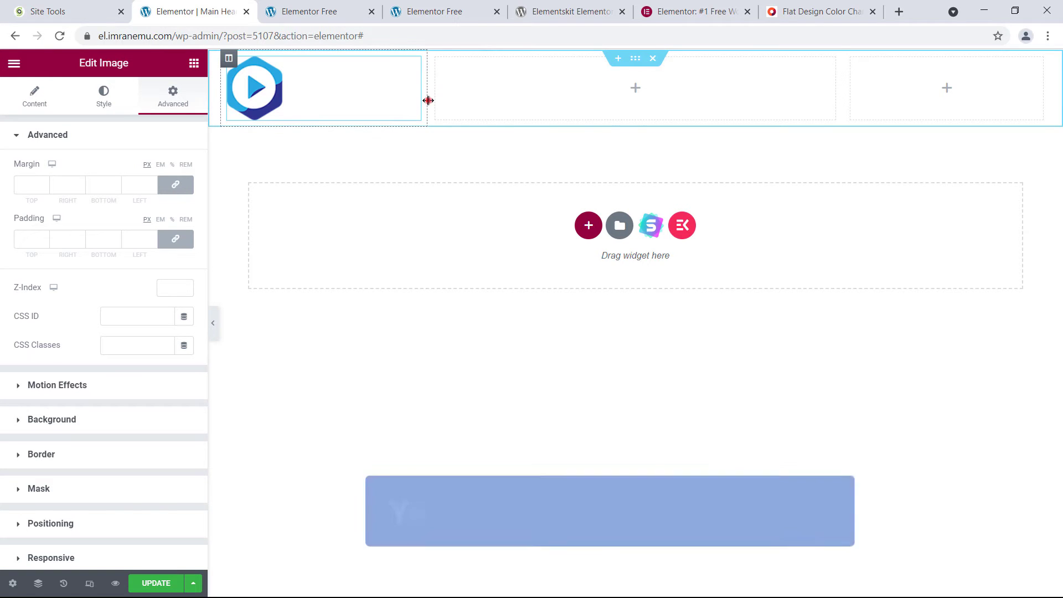
drag(428, 101, 370, 110)
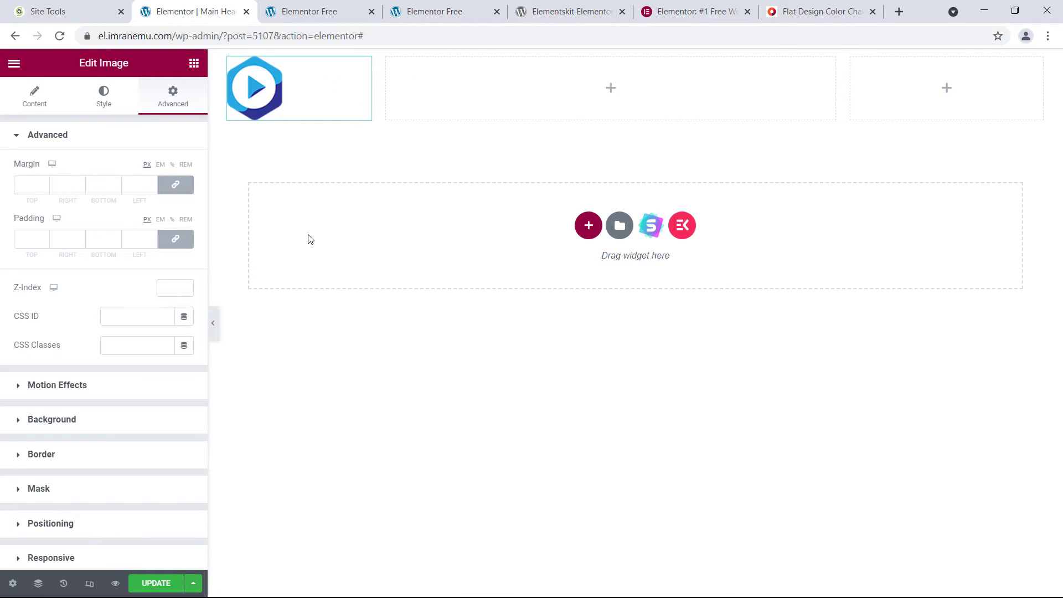
Step: Add the ElementsKit Nav menu widget to the middle column and select Main Menu as its menu
click(611, 89)
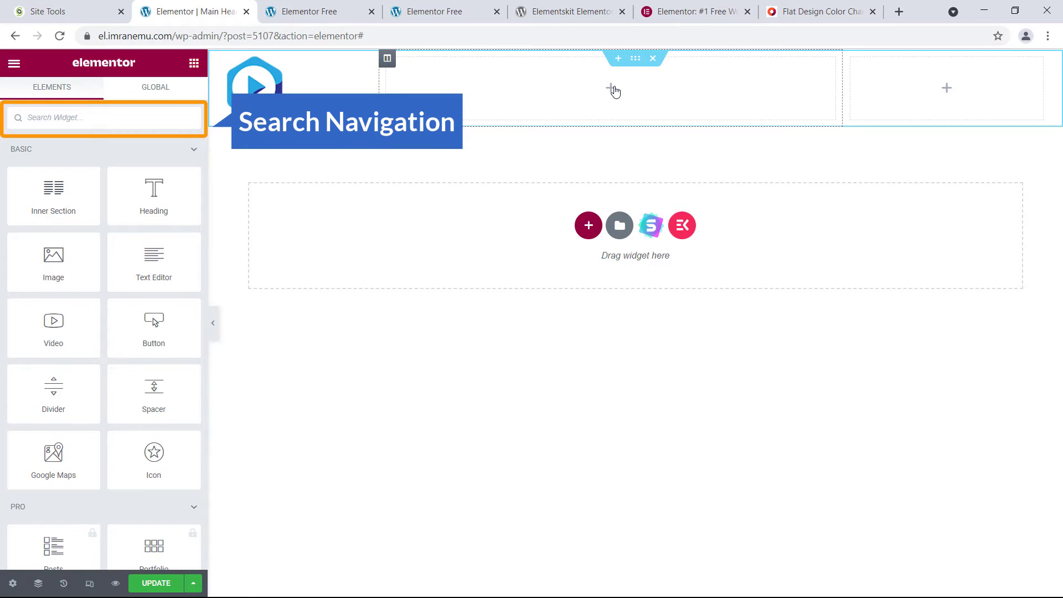
text(nav)
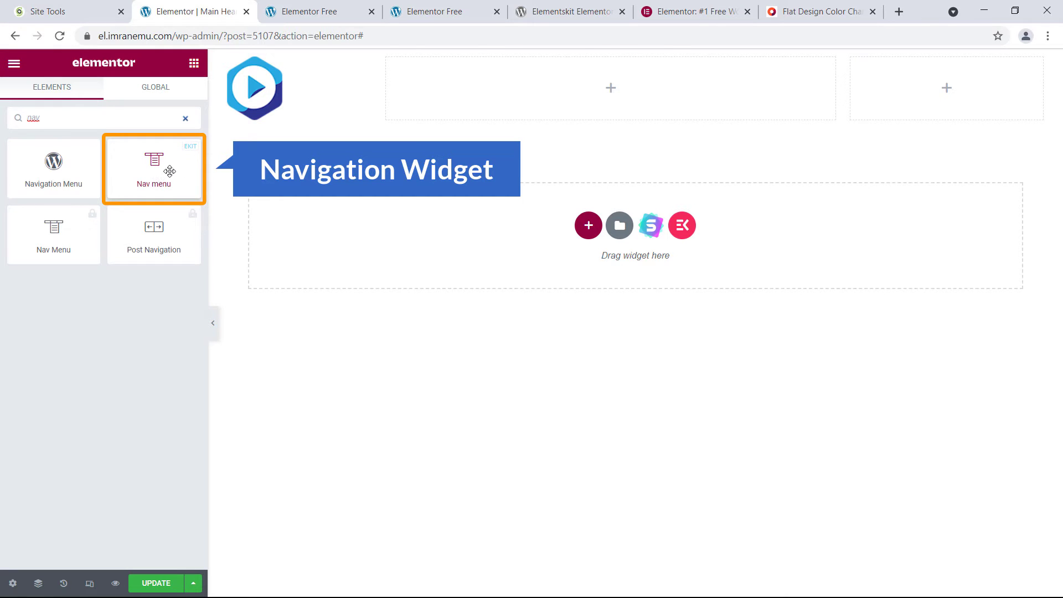
drag(154, 169, 614, 82)
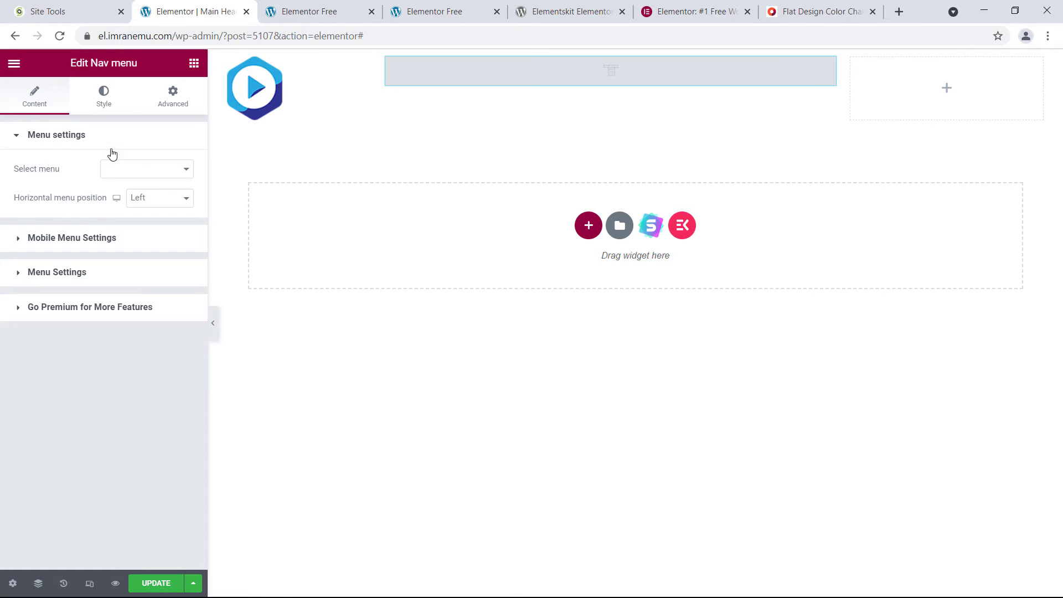
click(138, 169)
click(135, 189)
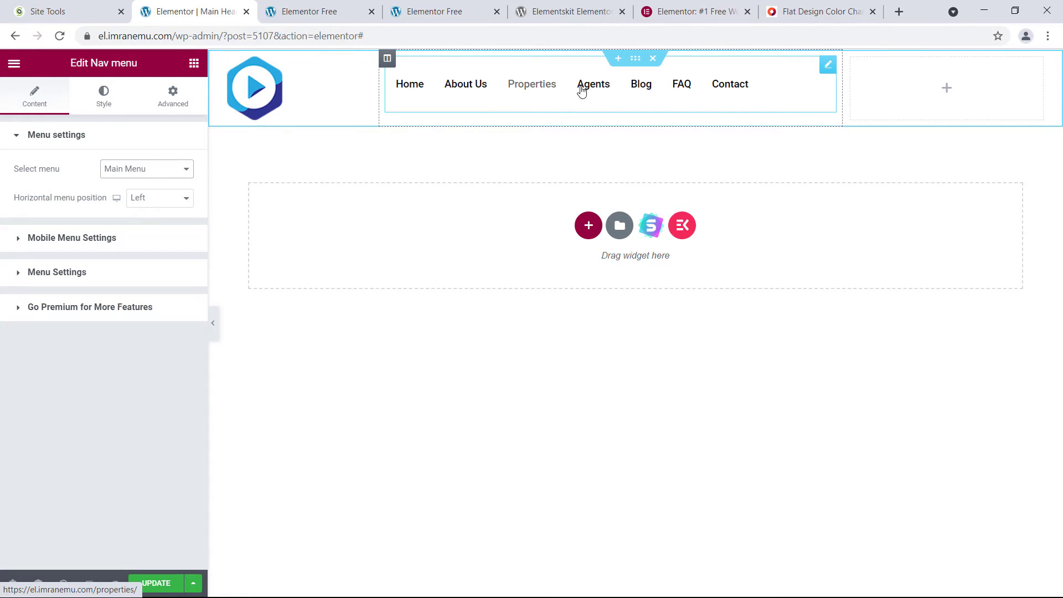
Step: Find the basic Social Icons widget and place it in the header's empty last column
click(945, 92)
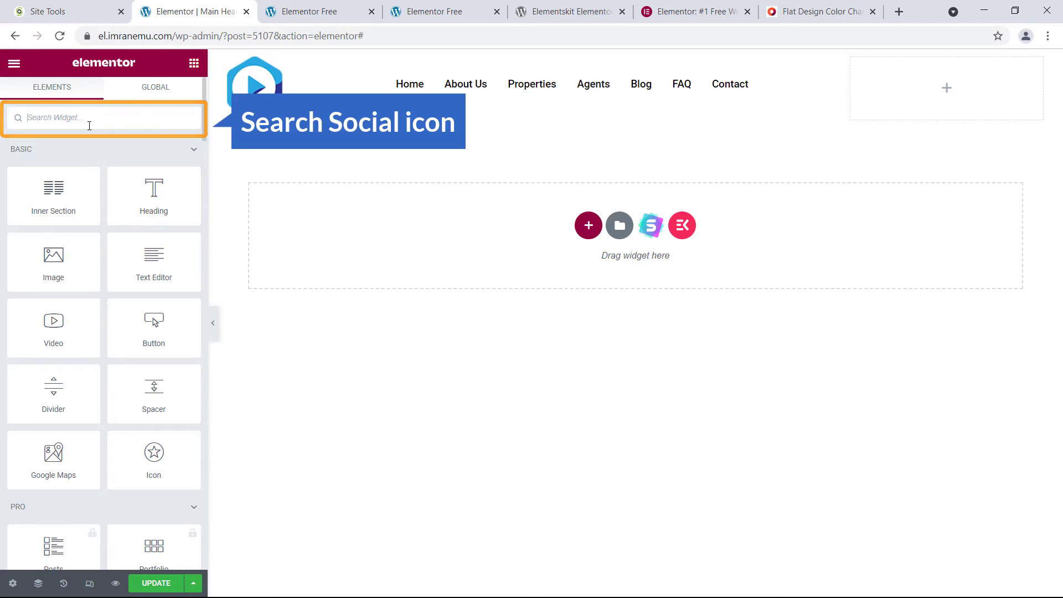
text(soc)
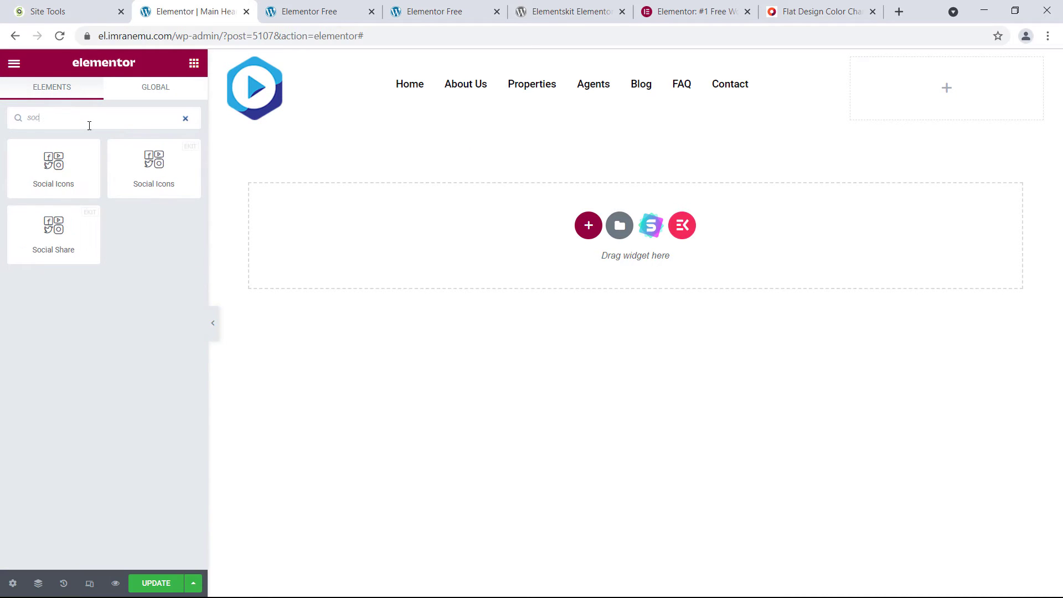
drag(47, 176, 907, 77)
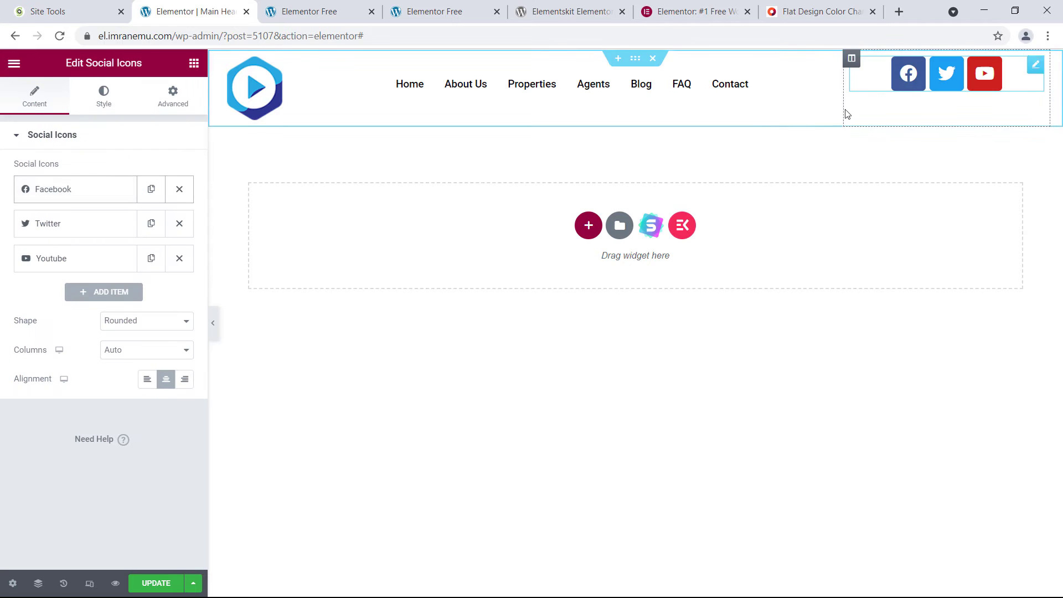
Step: Add a fourth item to the Social Icons widget and set the icon shape to Circle
click(121, 304)
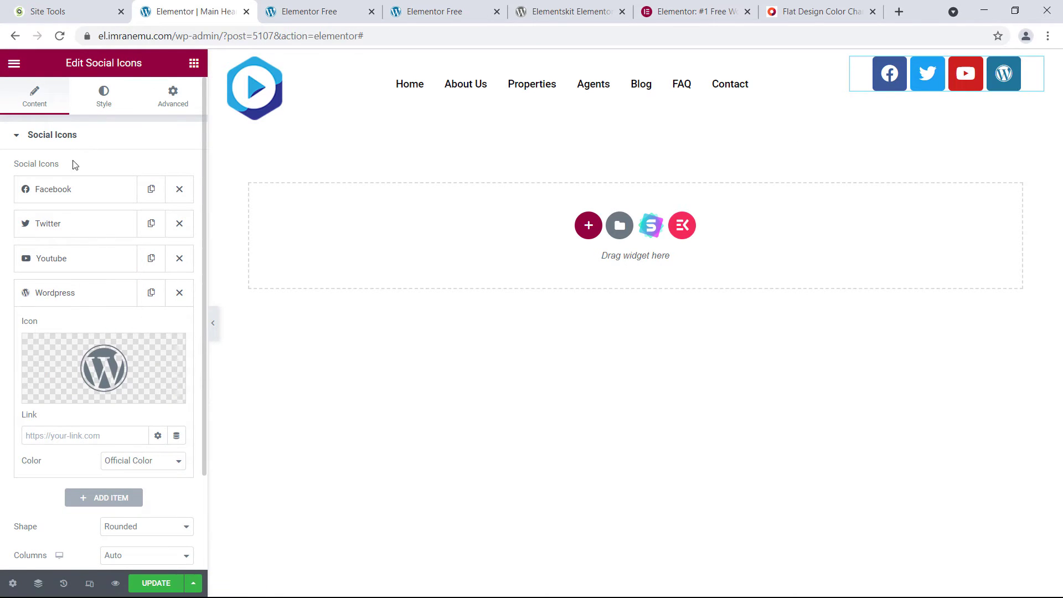
scroll(89, 266, down, 2)
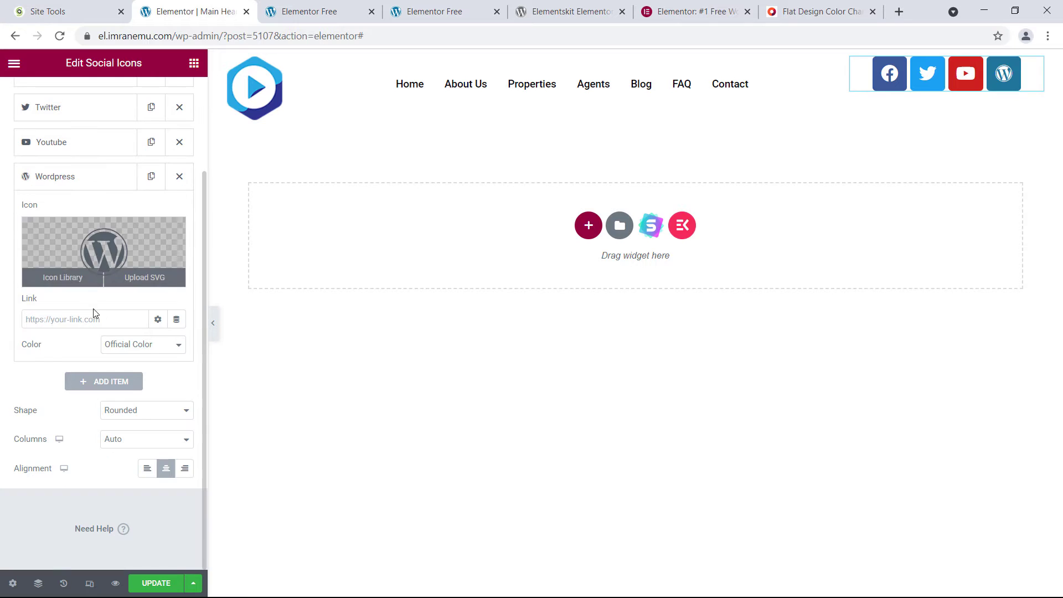
click(138, 414)
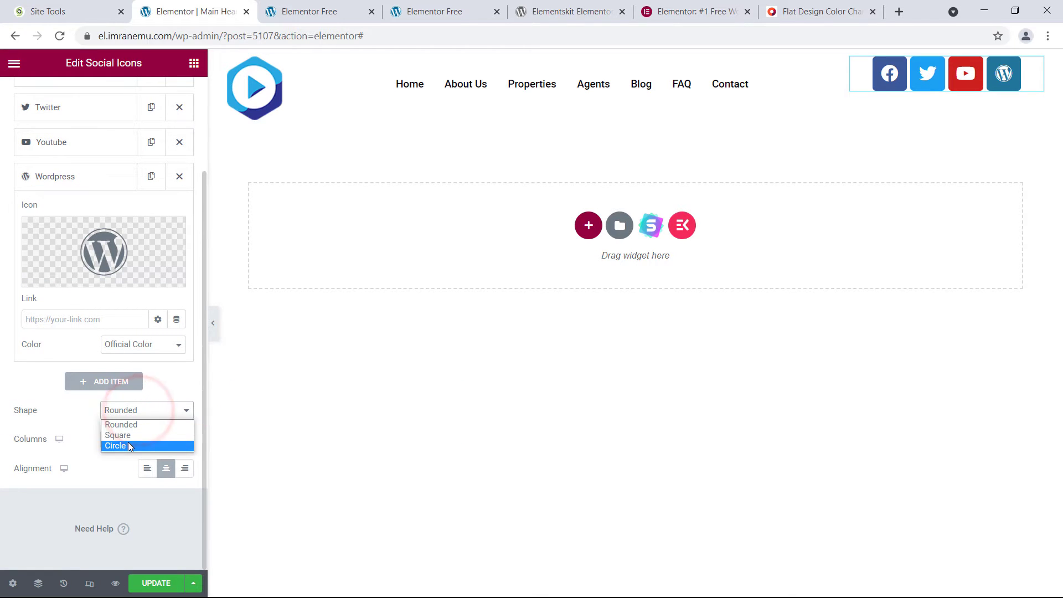
click(128, 441)
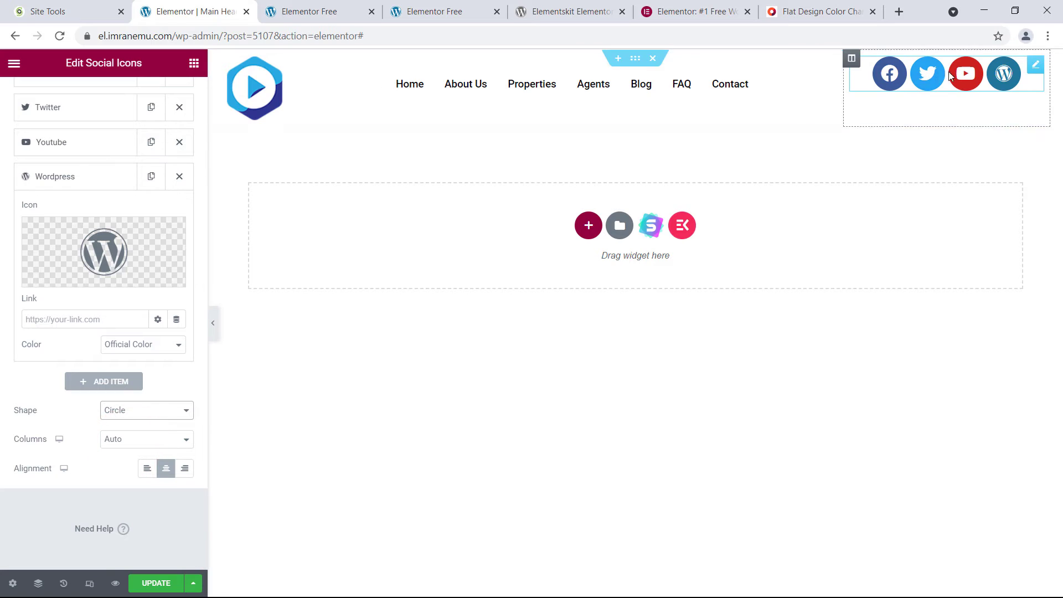
Step: Switch the social icons' color to Custom and set the primary color to dark grey #645F5F
scroll(94, 151, up, 3)
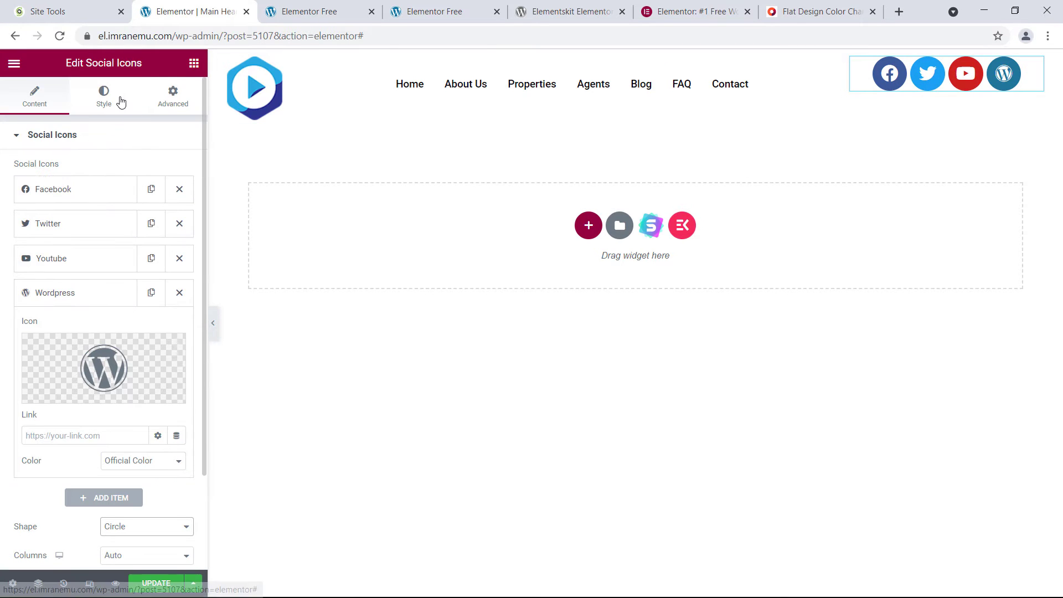
click(104, 95)
click(135, 169)
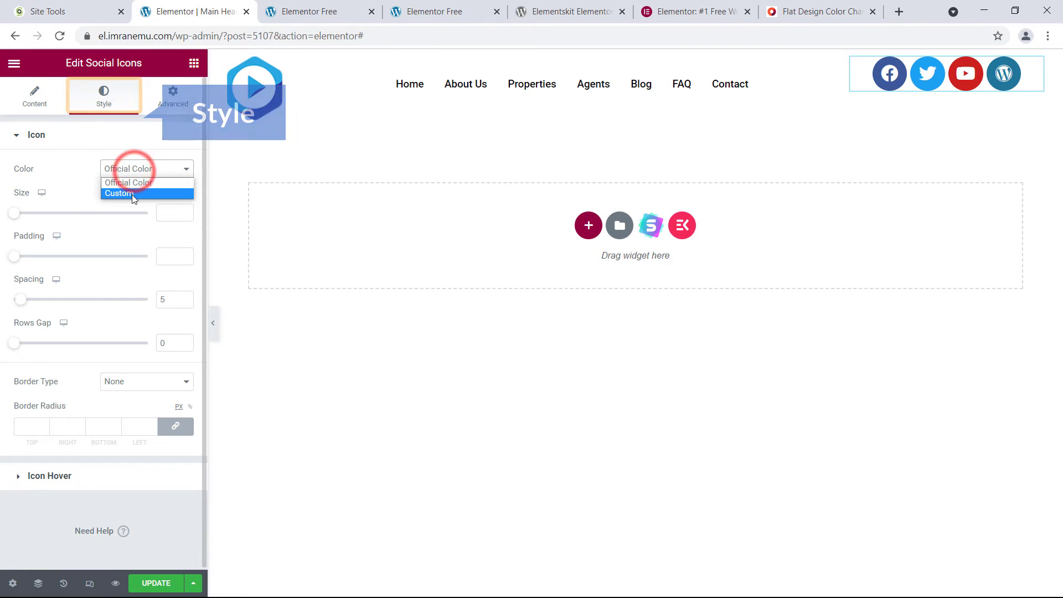
click(137, 193)
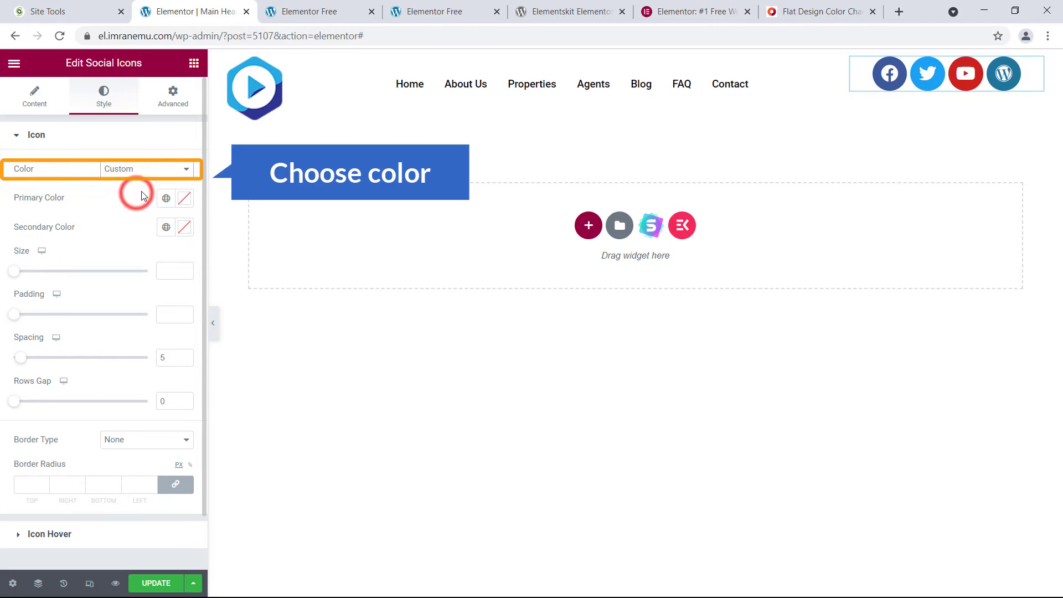
click(185, 198)
click(59, 286)
click(32, 320)
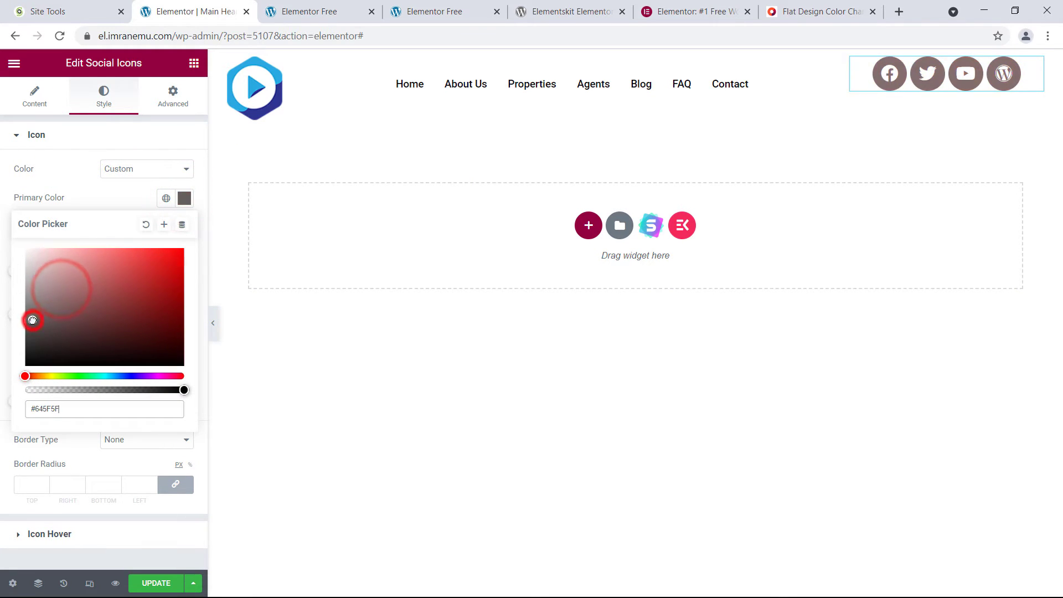
click(97, 225)
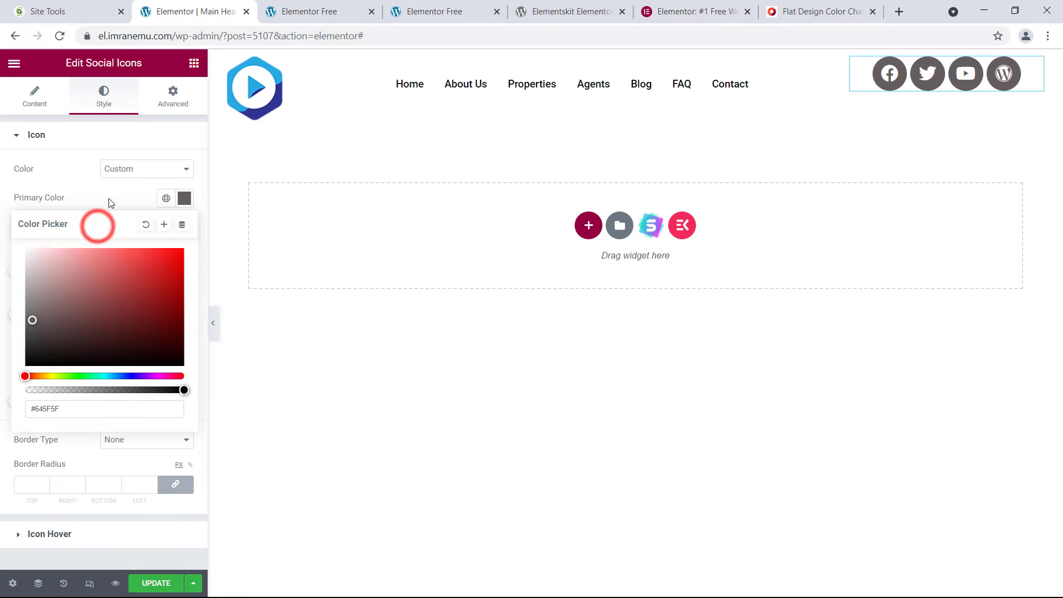
click(109, 200)
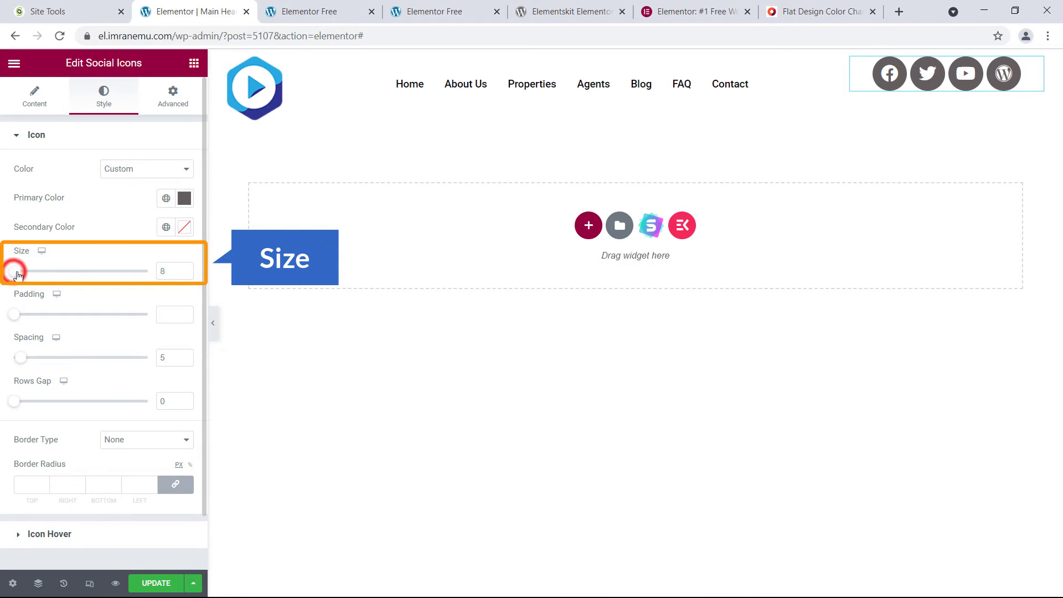
Step: Set the social icons' size to 20 and give the widget a top padding of 20 px
mouse_move(17, 275)
mouse_down()
mouse_move(35, 271)
mouse_move(11, 277)
mouse_move(21, 276)
mouse_up()
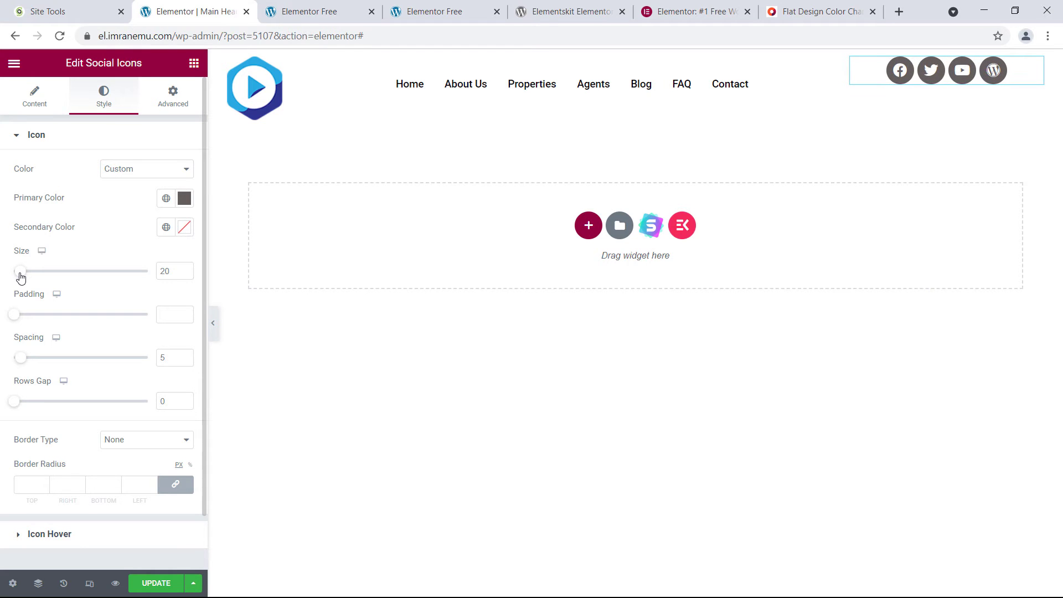
click(116, 134)
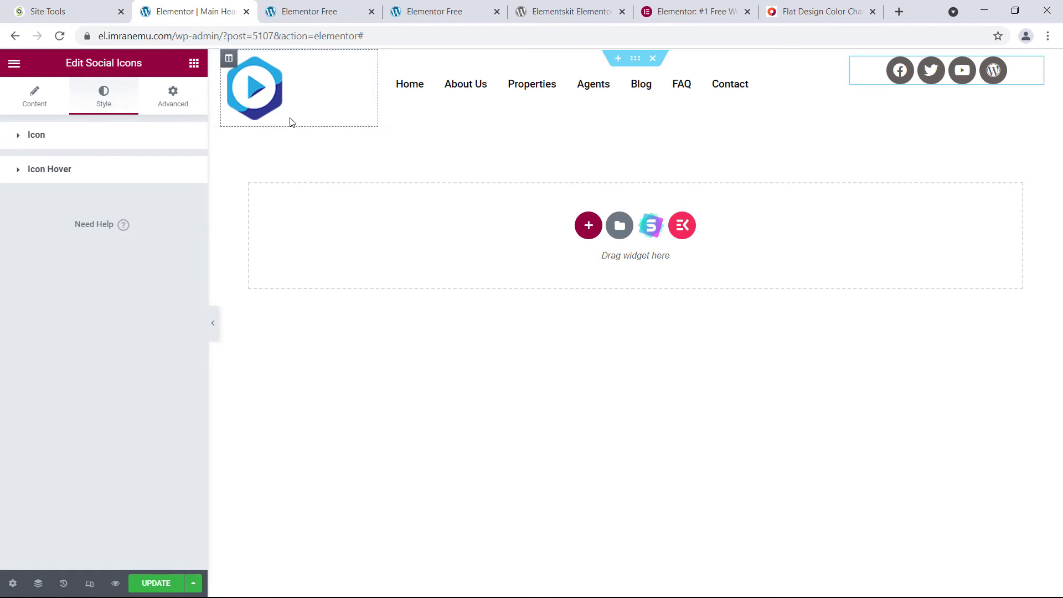
click(176, 101)
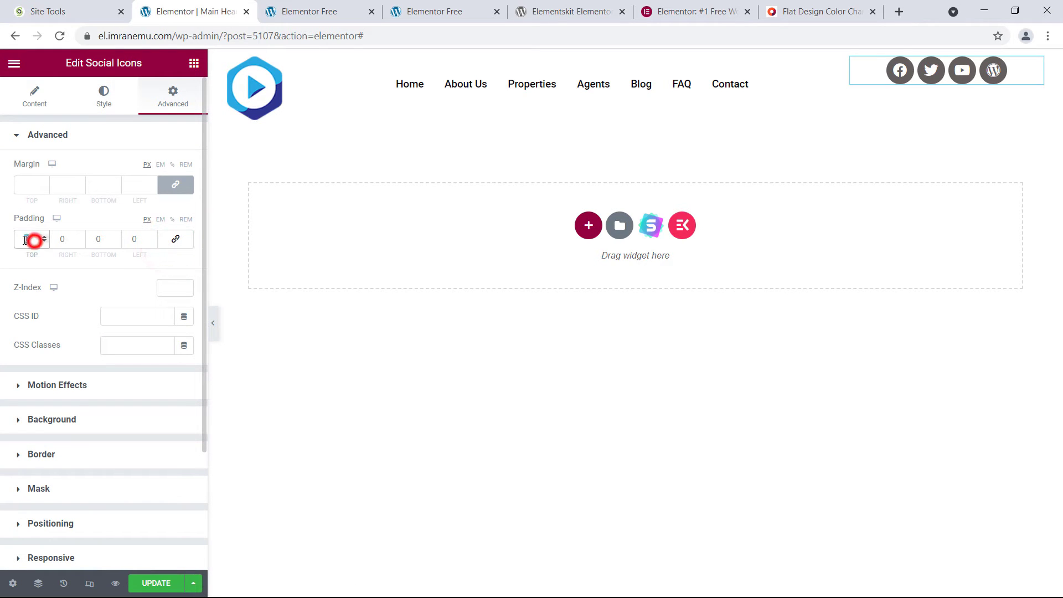
text(20)
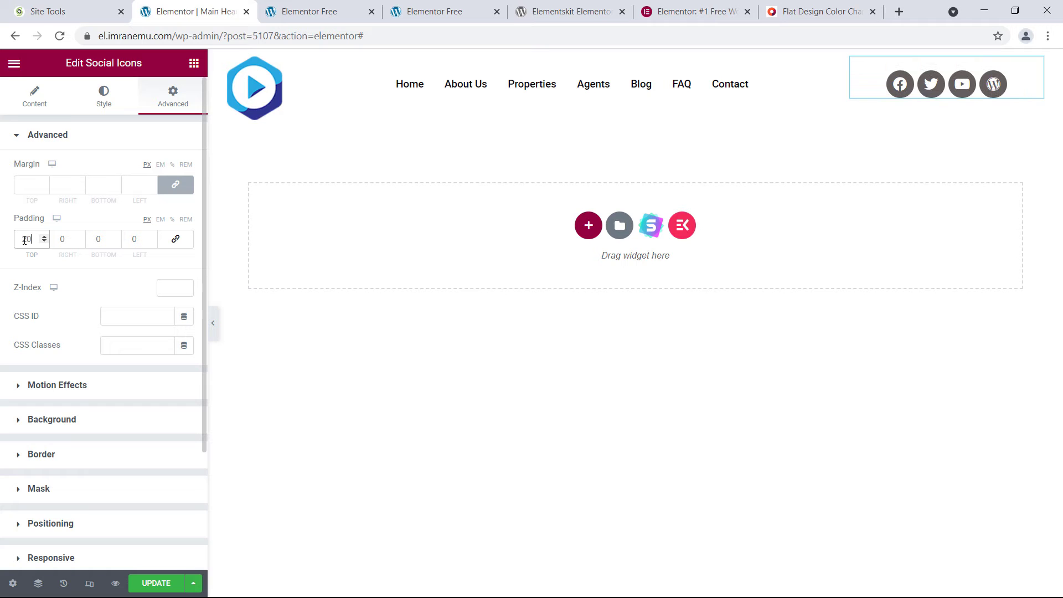
click(261, 149)
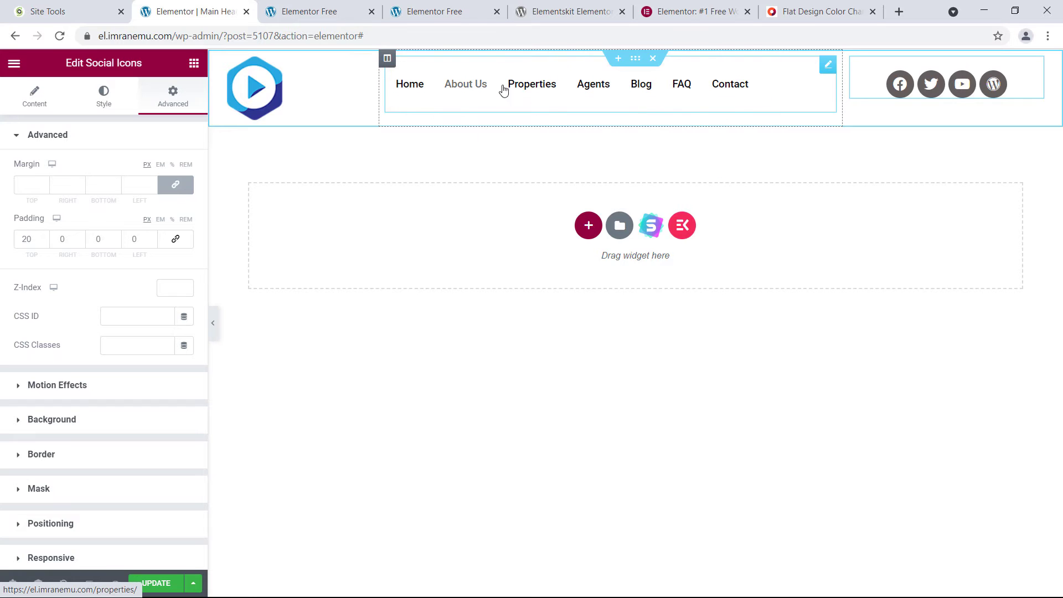
Step: Review the Nav menu widget's style settings, update the header and preview it in the browser
click(827, 66)
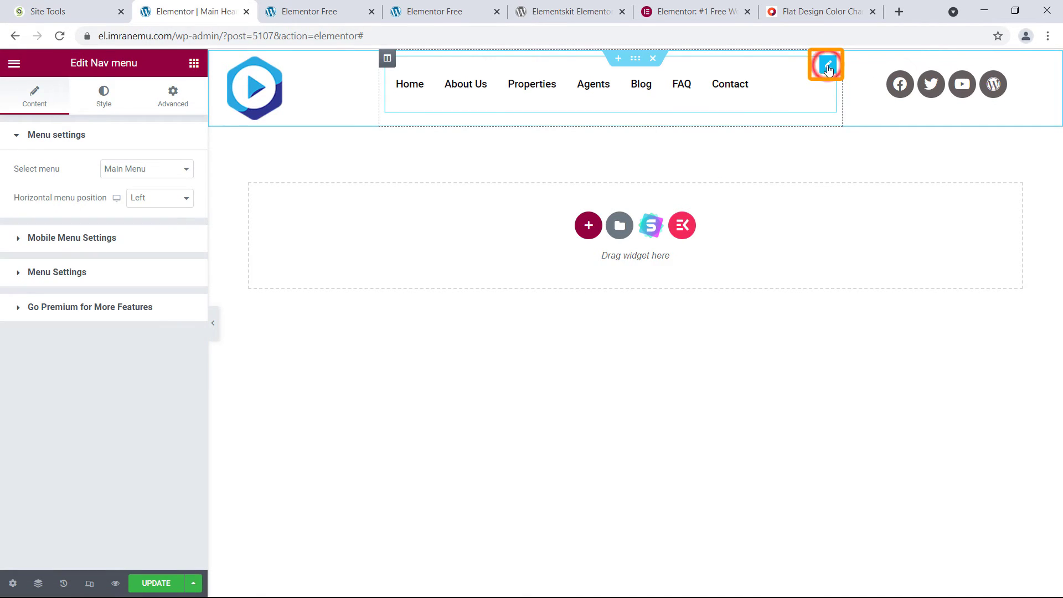
click(106, 99)
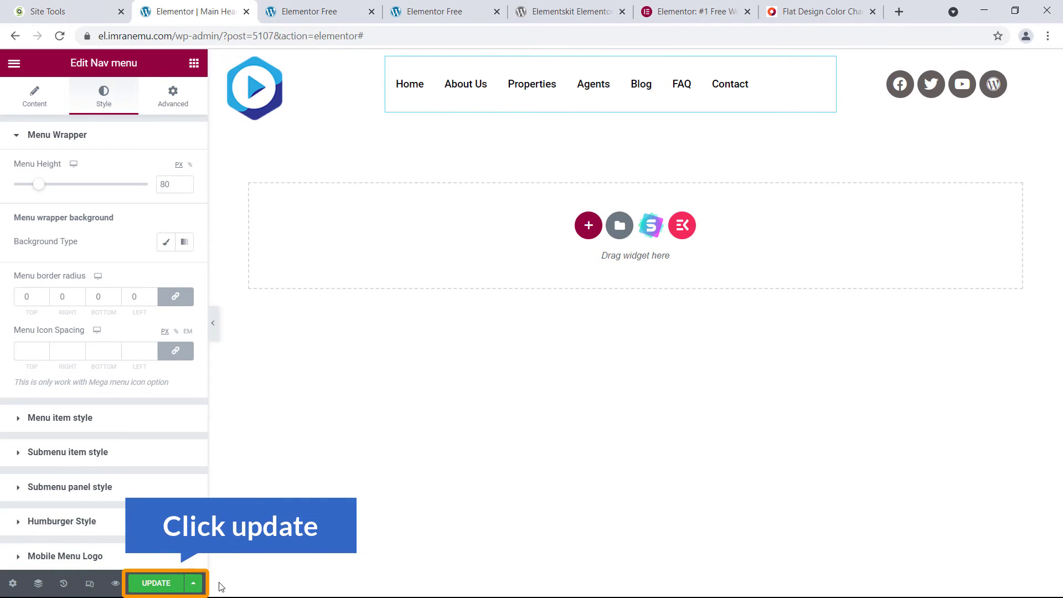
click(115, 583)
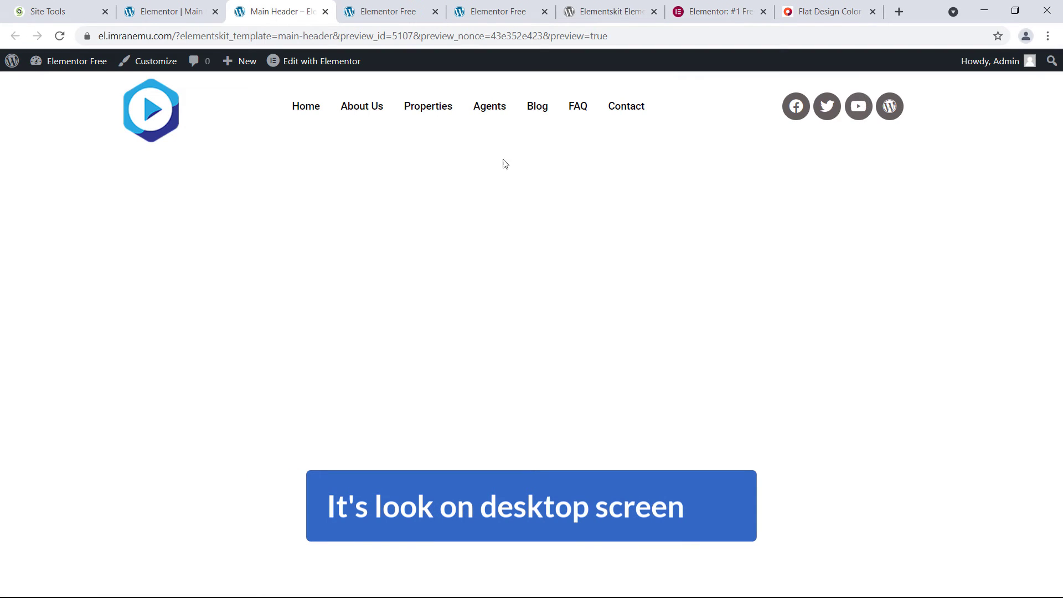
Step: In the editor's mobile view, set the logo column and the menu column to 50% width each
click(159, 12)
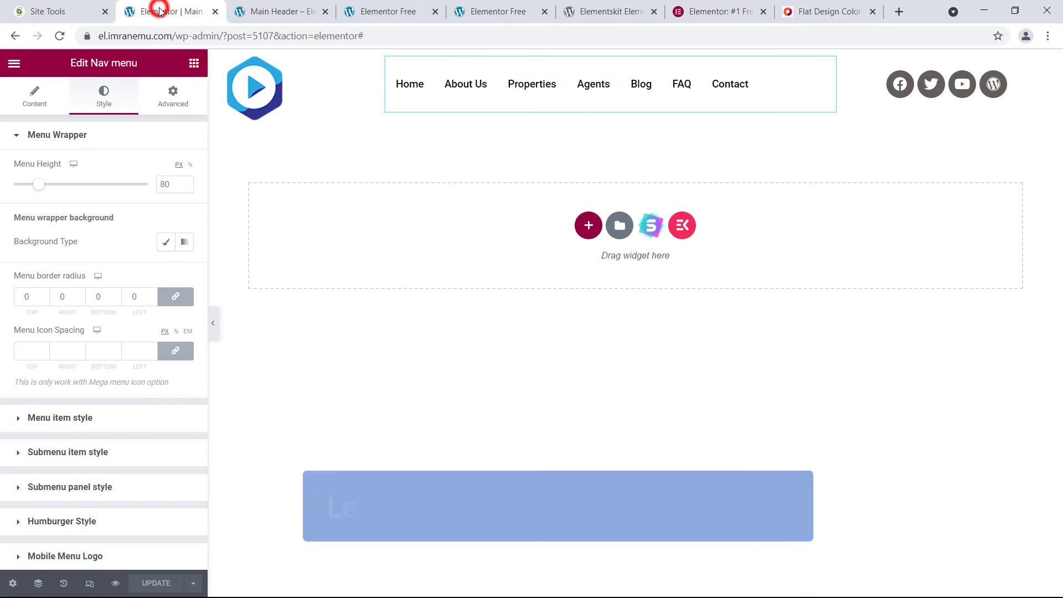
click(90, 584)
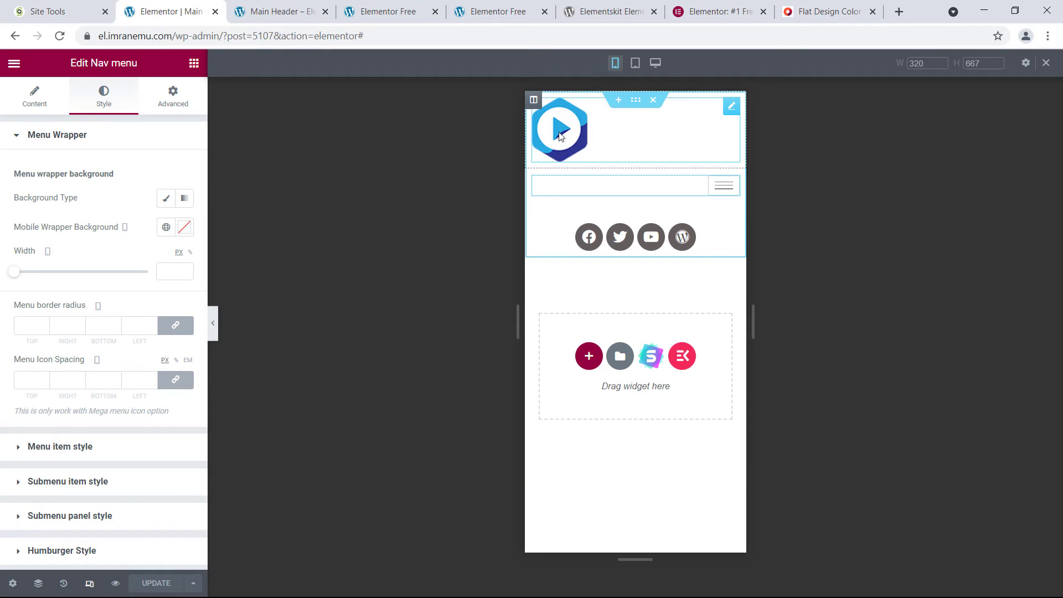
click(533, 101)
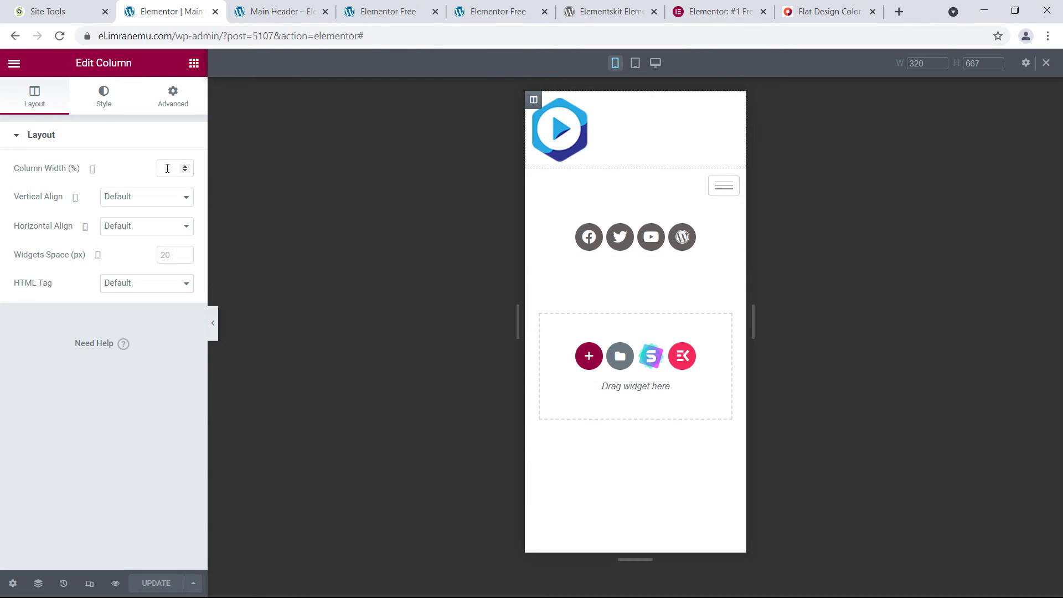
text(50)
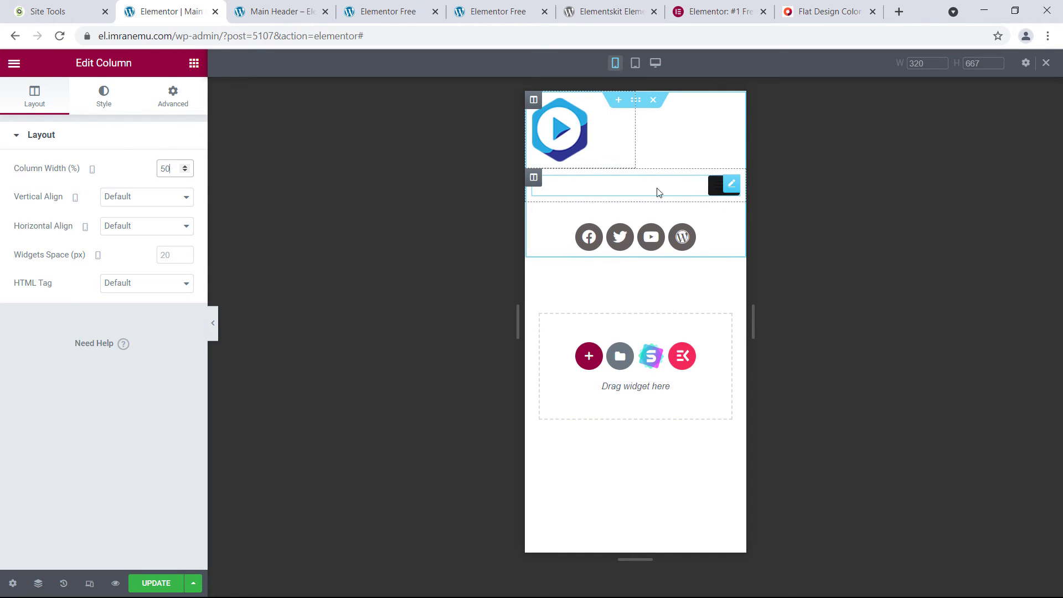
click(533, 179)
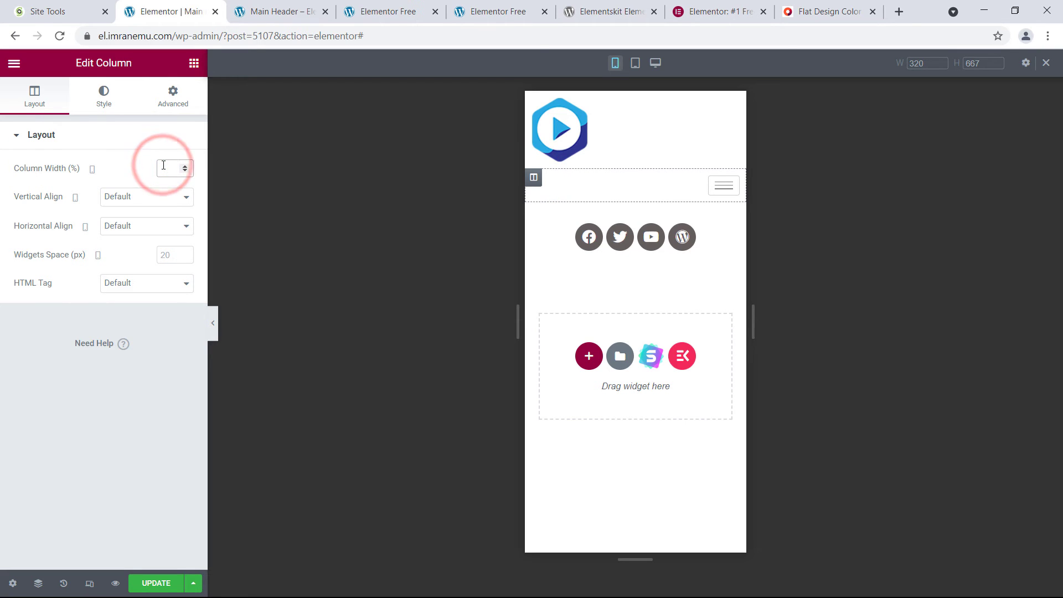
text(50)
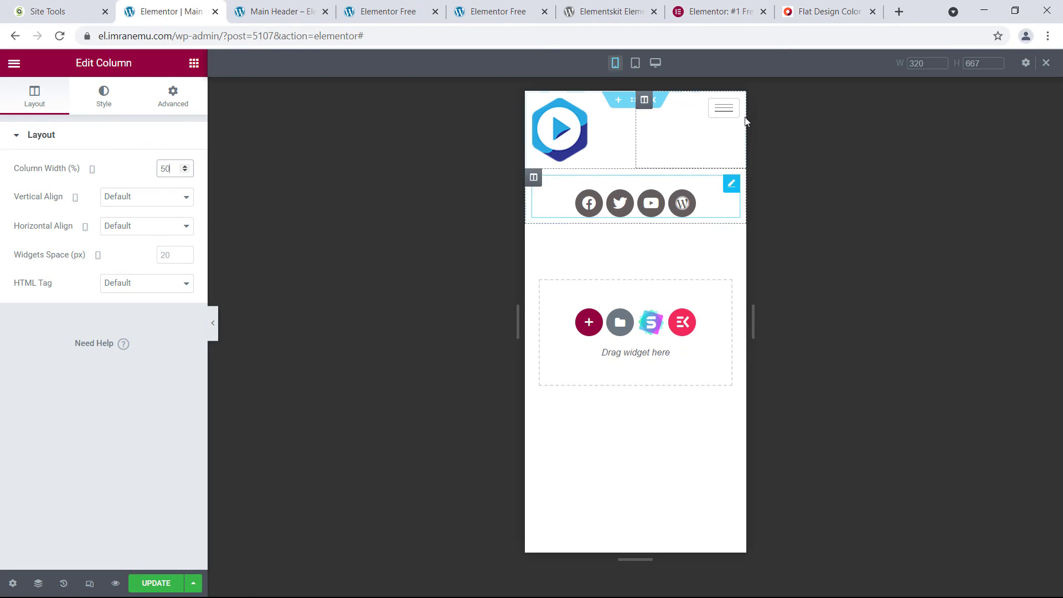
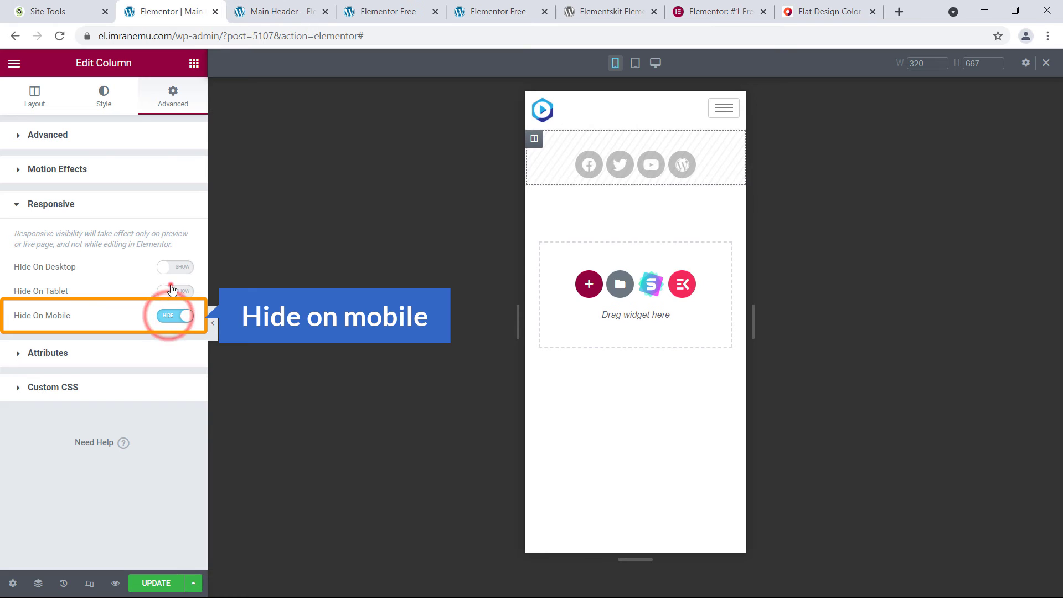
Step: Hide the social icons column on tablet and update the header
click(169, 290)
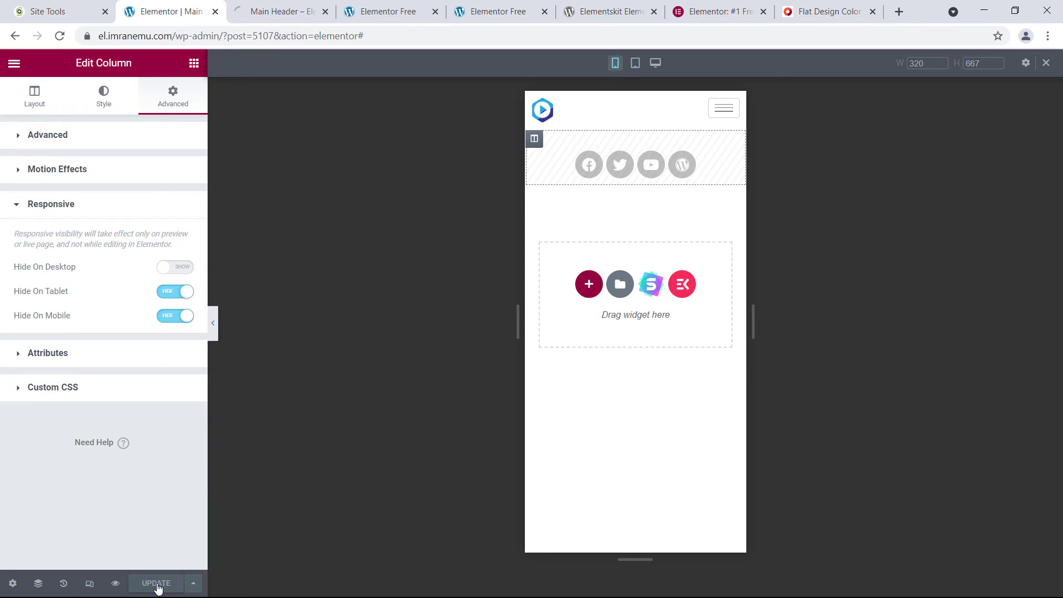
Step: Examine the header preview in the browser's responsive device emulation, opening and closing the mobile menu, and close the developer tools
click(284, 12)
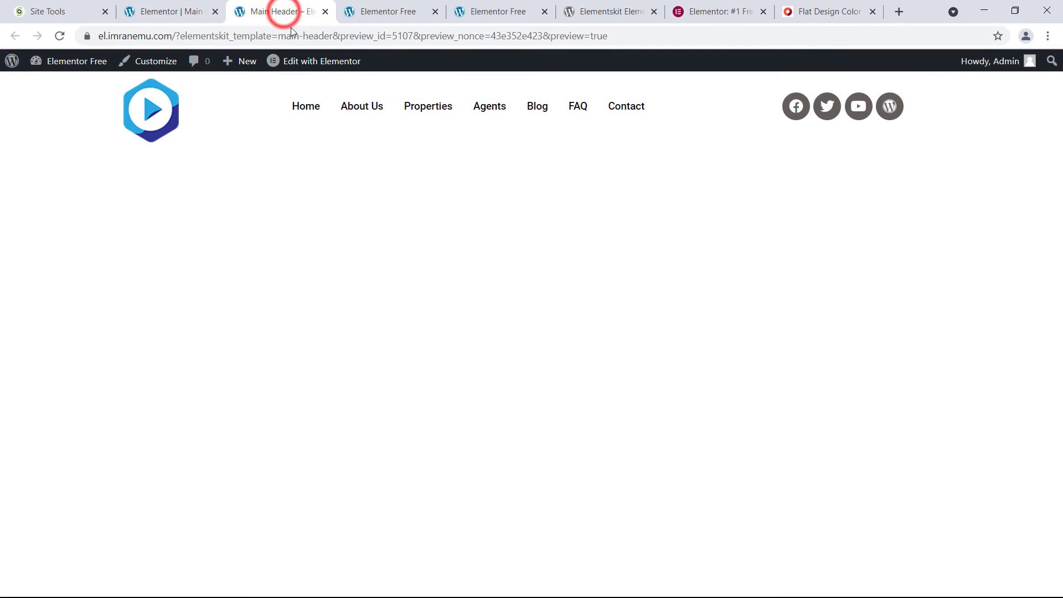
right_click(452, 353)
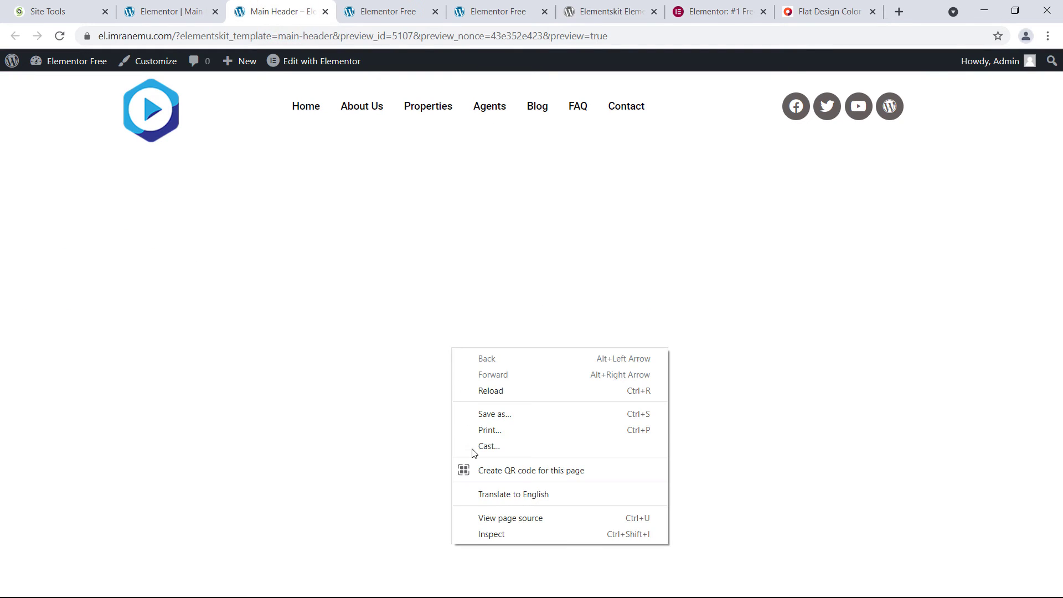
click(483, 532)
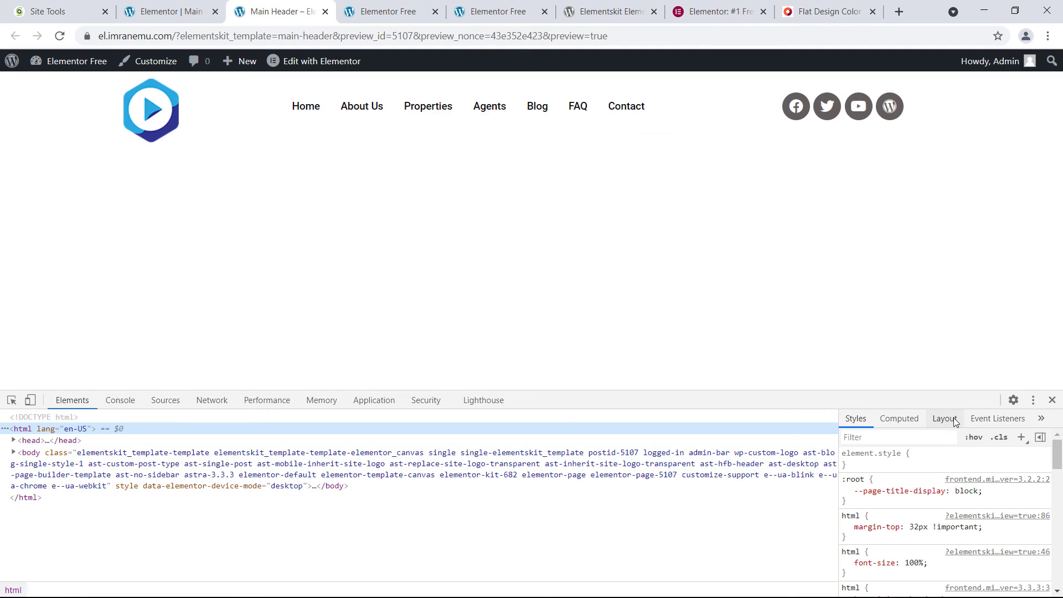
click(1033, 401)
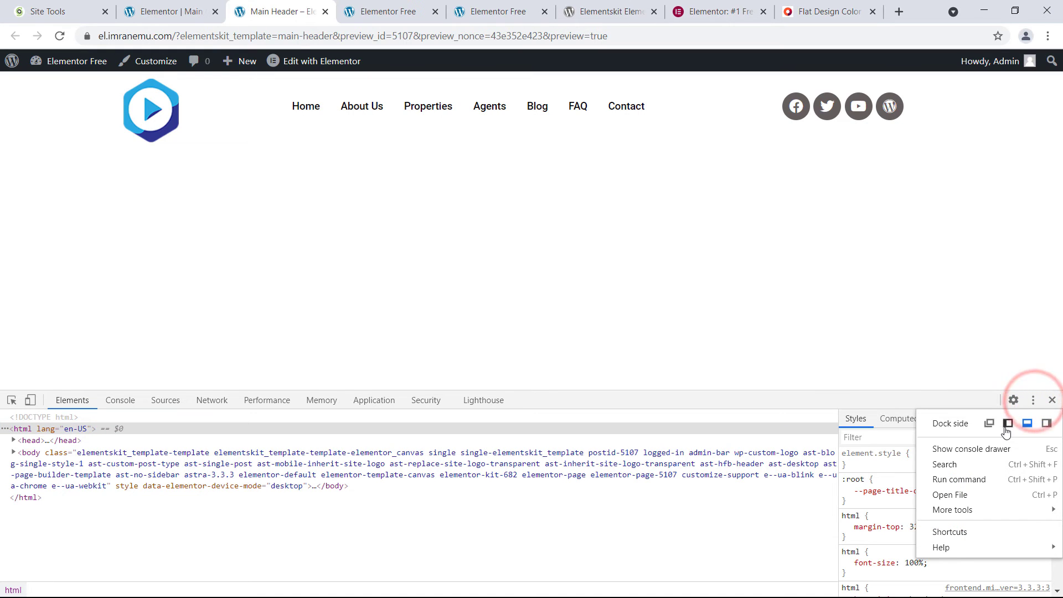
click(1012, 400)
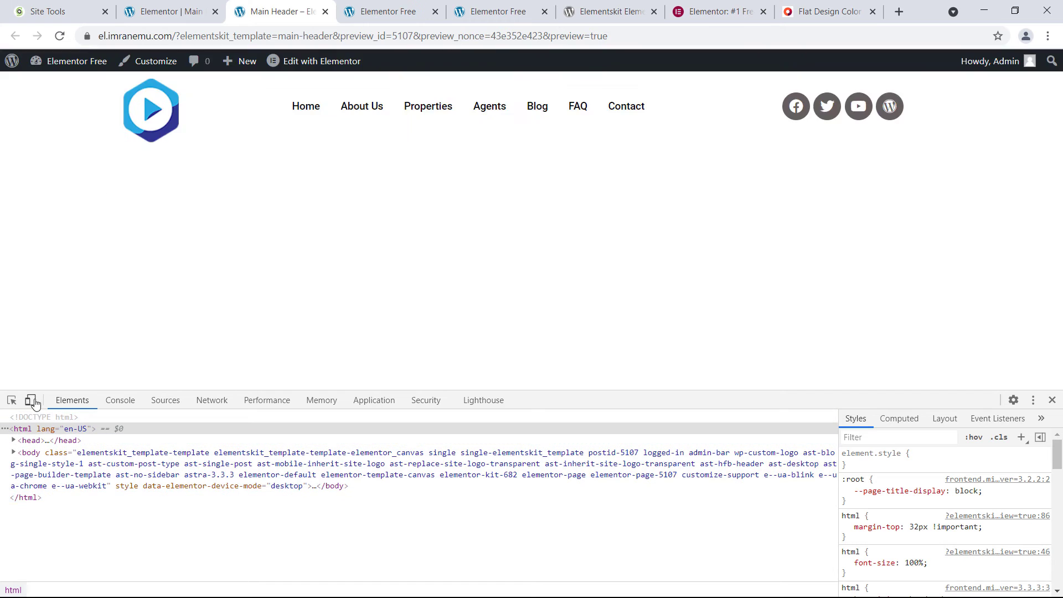
click(31, 400)
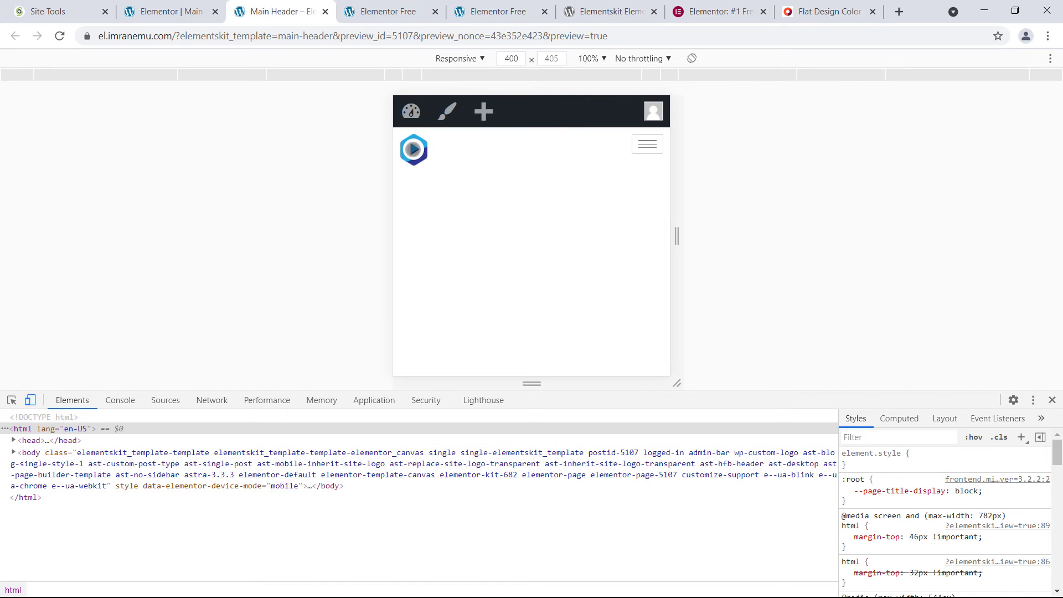
click(647, 144)
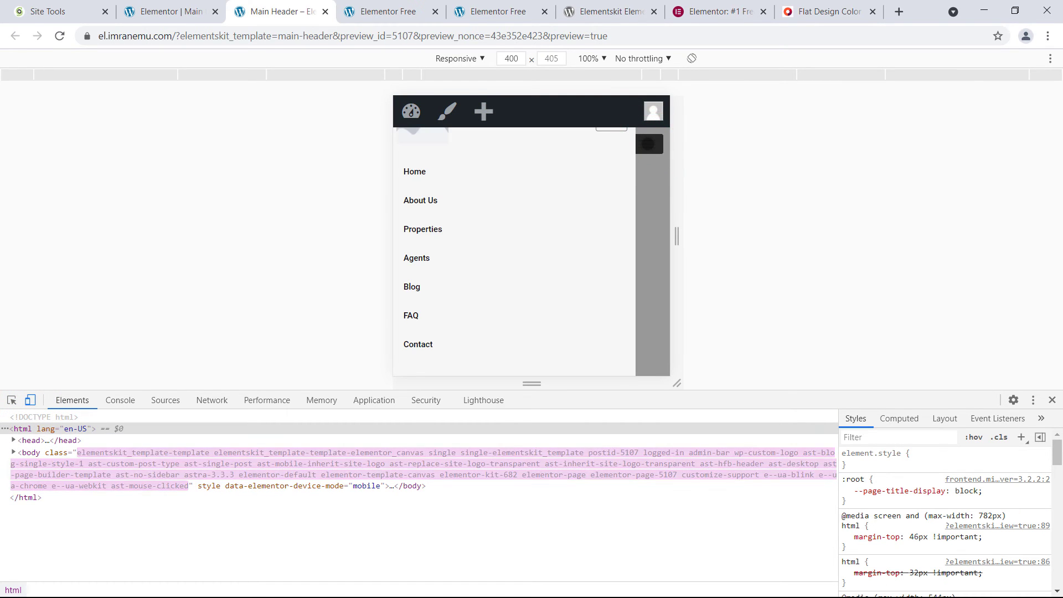
click(647, 144)
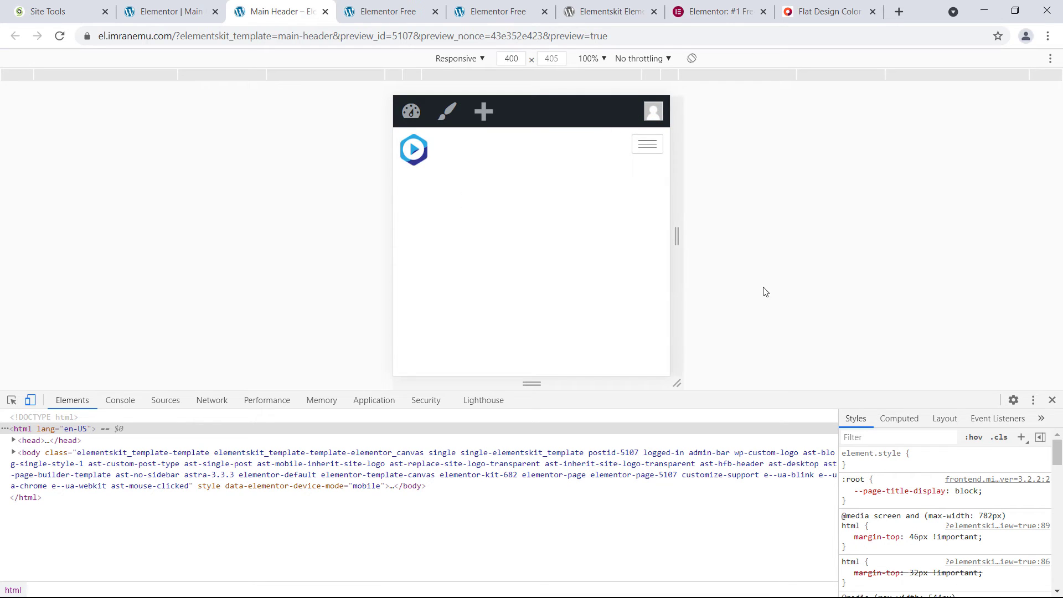
click(1052, 400)
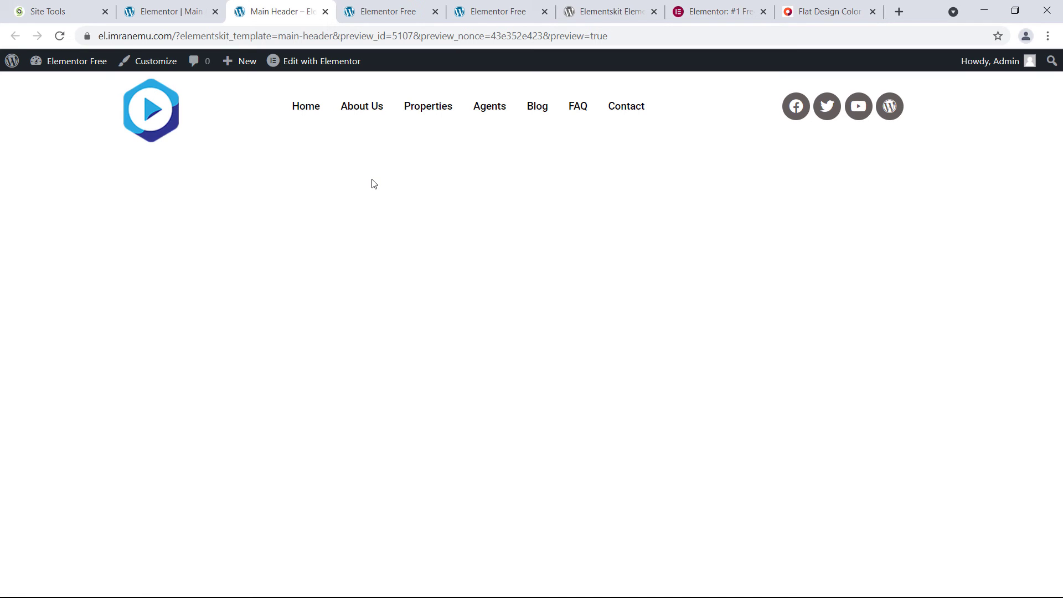
Step: Reload the live home page to check the finished header, and look at the sample footer on the other site page
click(390, 9)
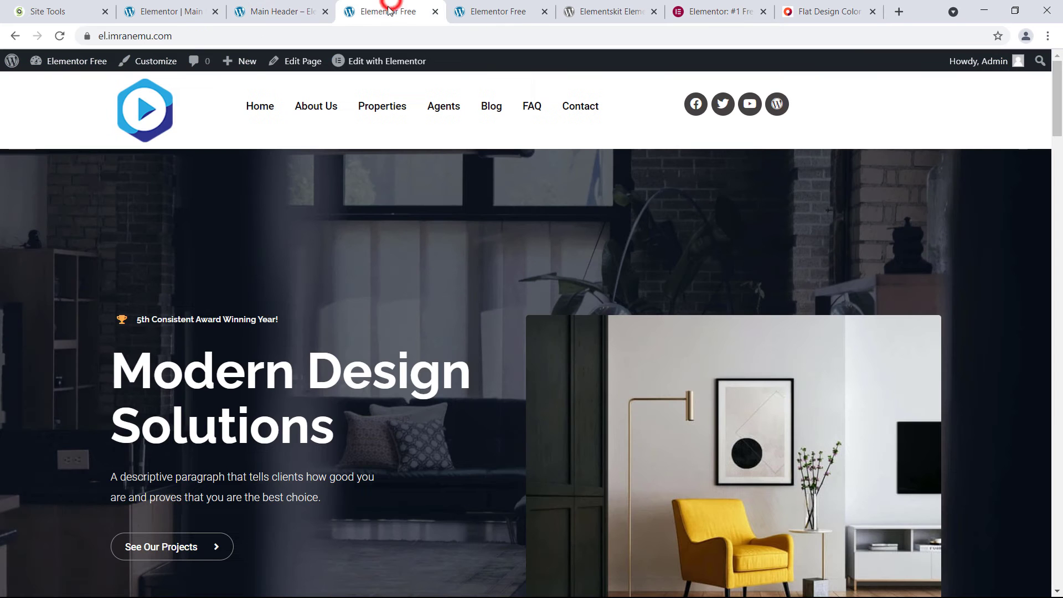
click(60, 38)
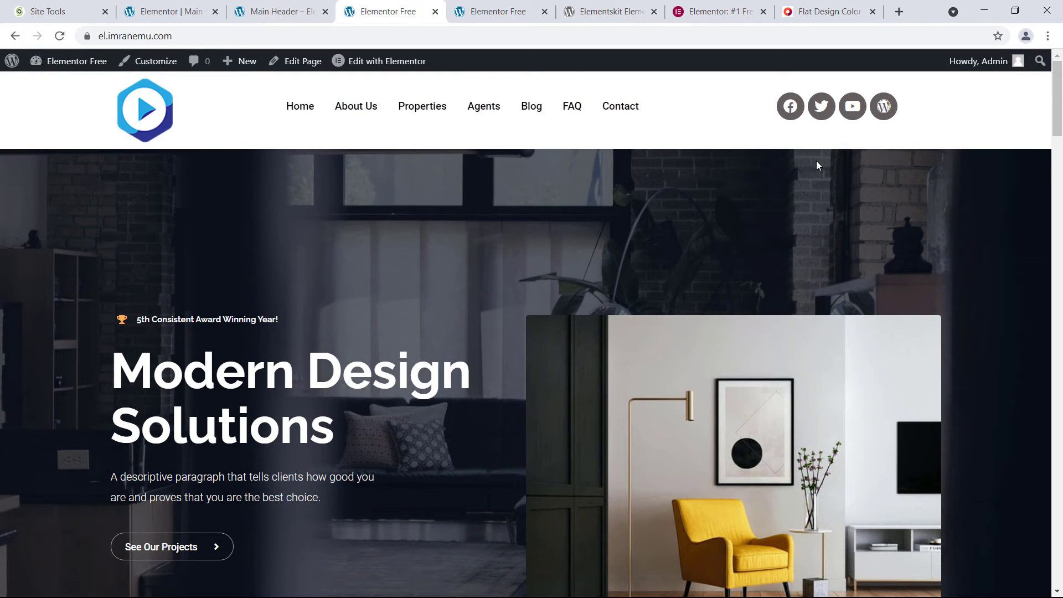
click(189, 8)
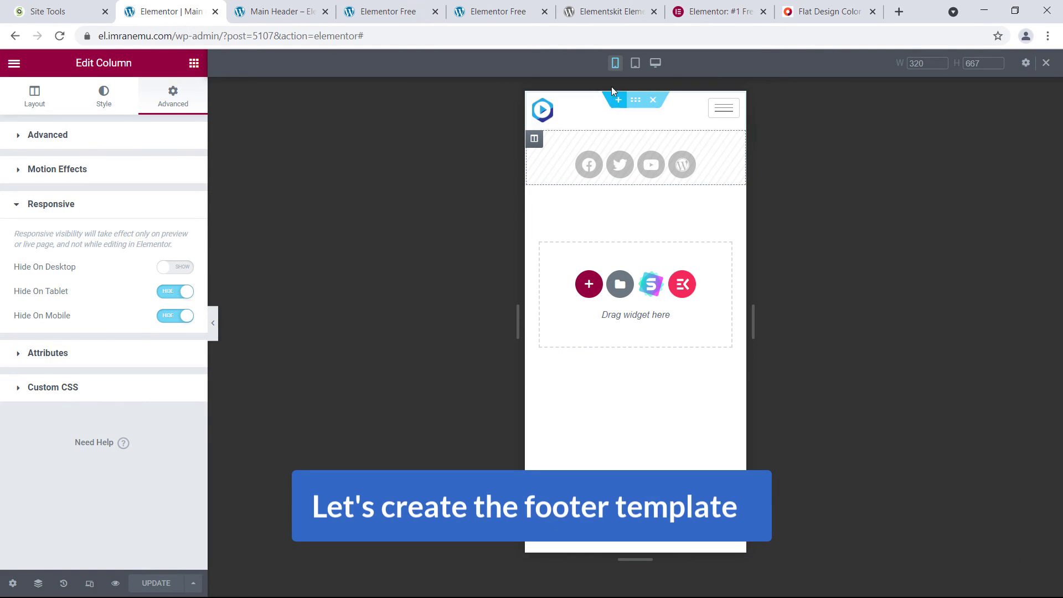
click(518, 12)
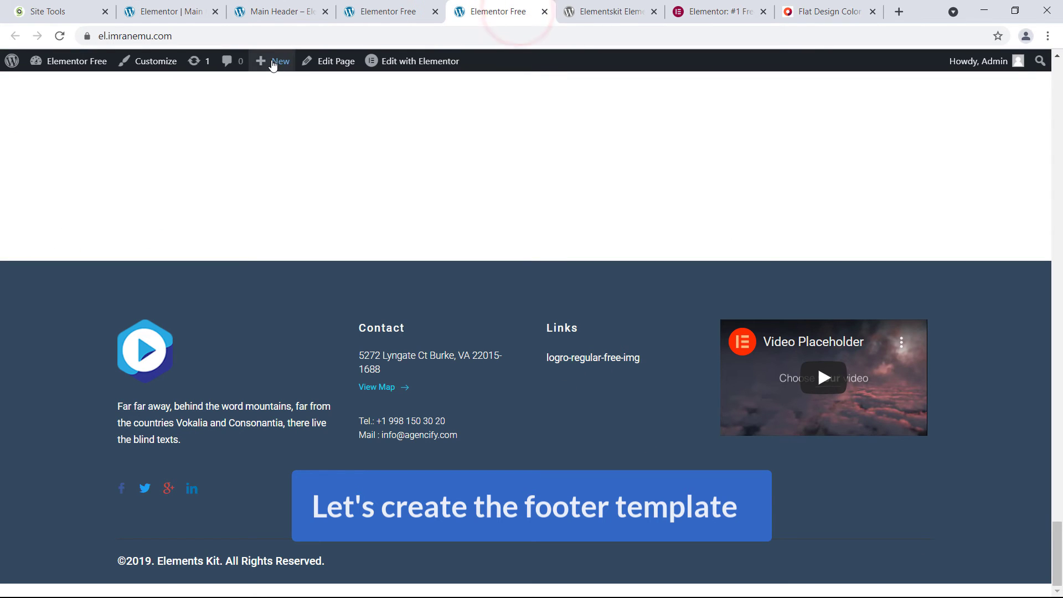
click(277, 17)
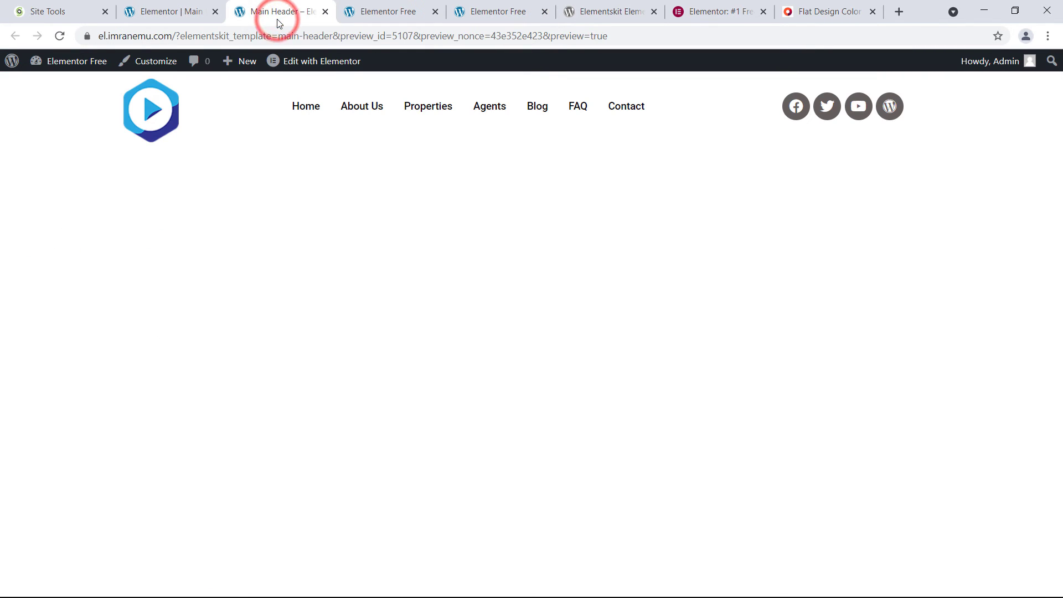
Step: Exit the header editor to the WordPress dashboard and open the ElementsKit Header Footer templates list
click(164, 10)
click(14, 65)
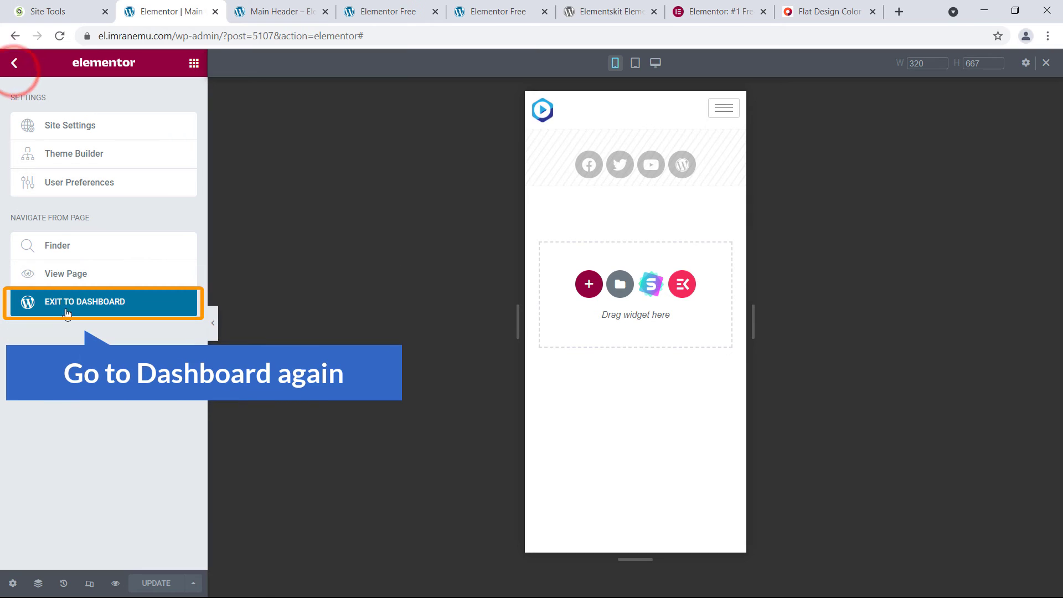
click(72, 306)
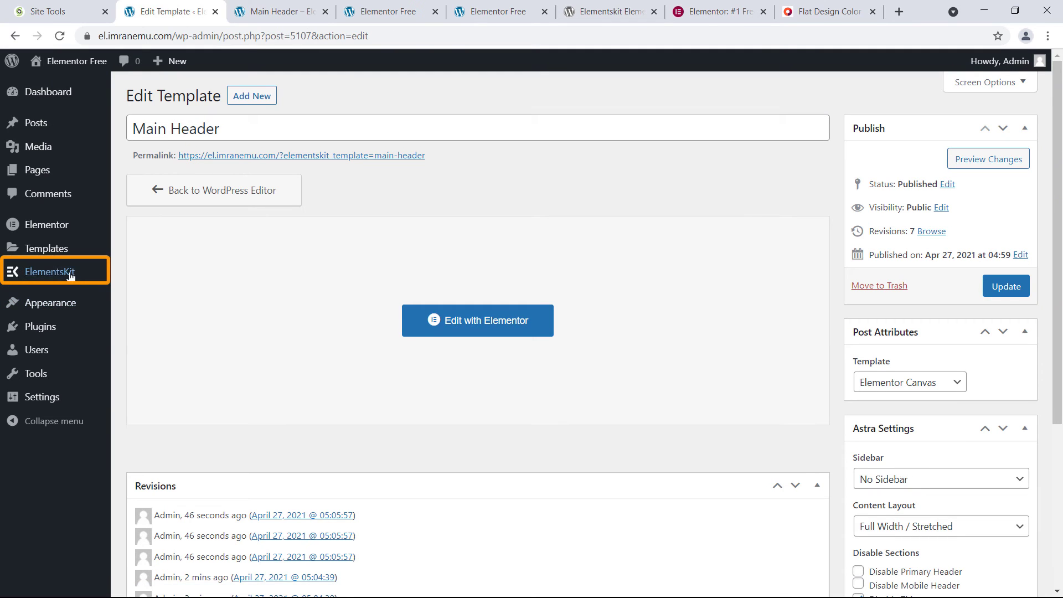
mouse_move(66, 273)
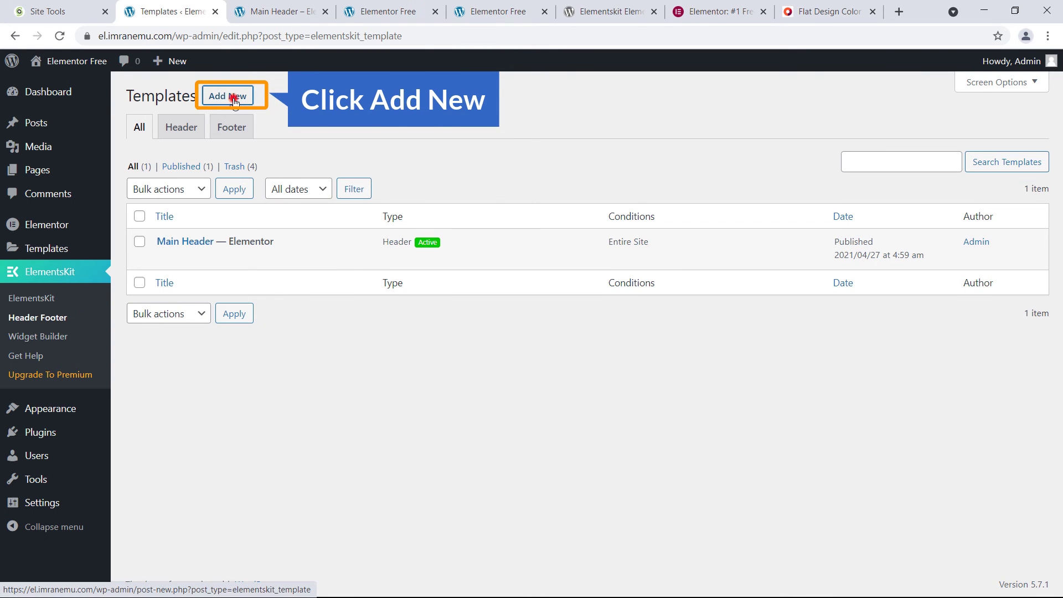
Step: Add a template titled "My Foter" with type Footer for the entire site, activate it and save it
click(233, 97)
click(506, 224)
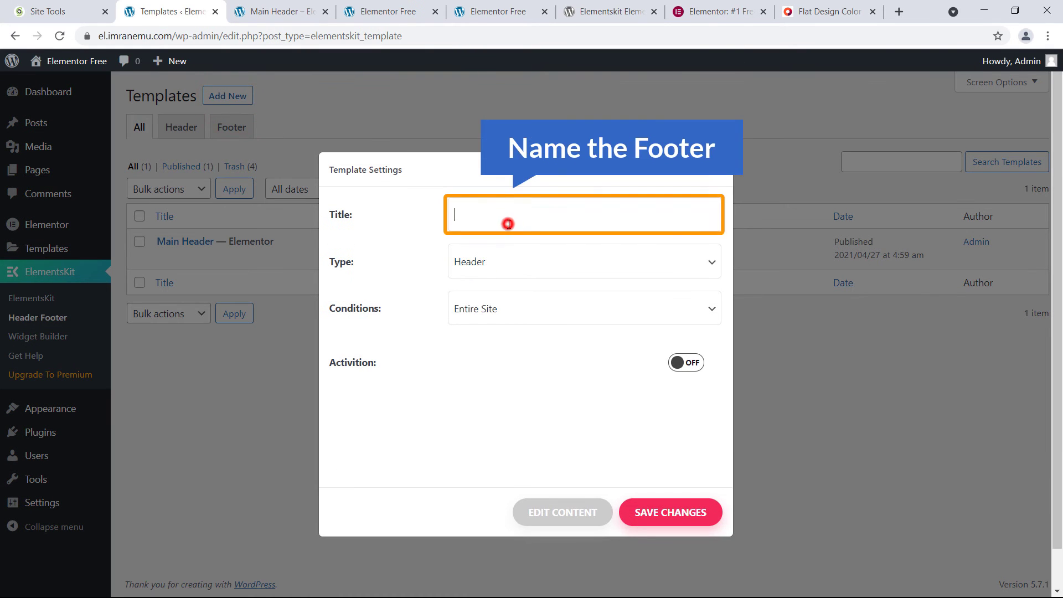
click(498, 271)
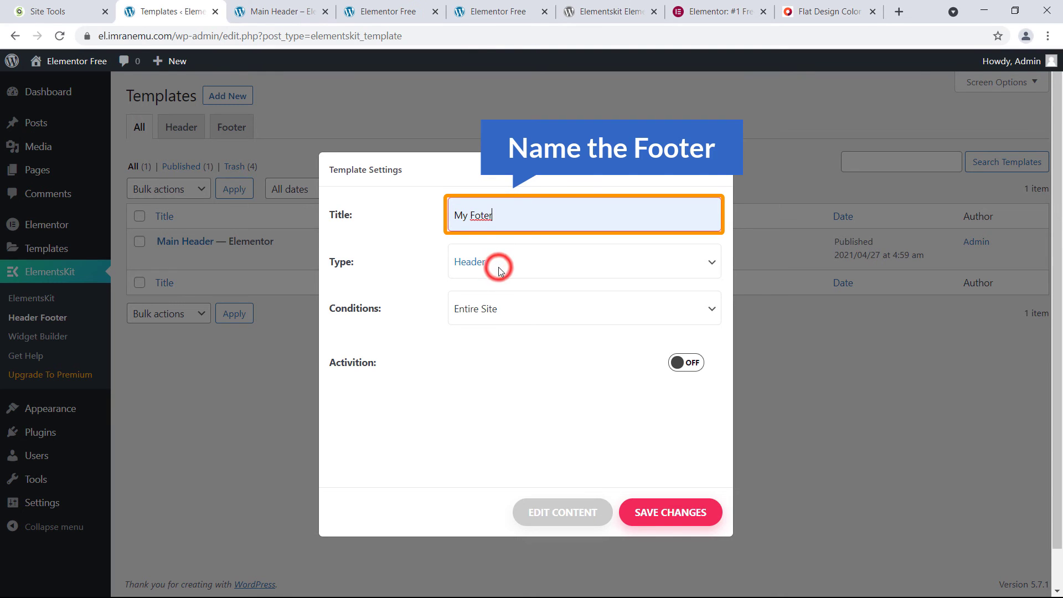
click(500, 262)
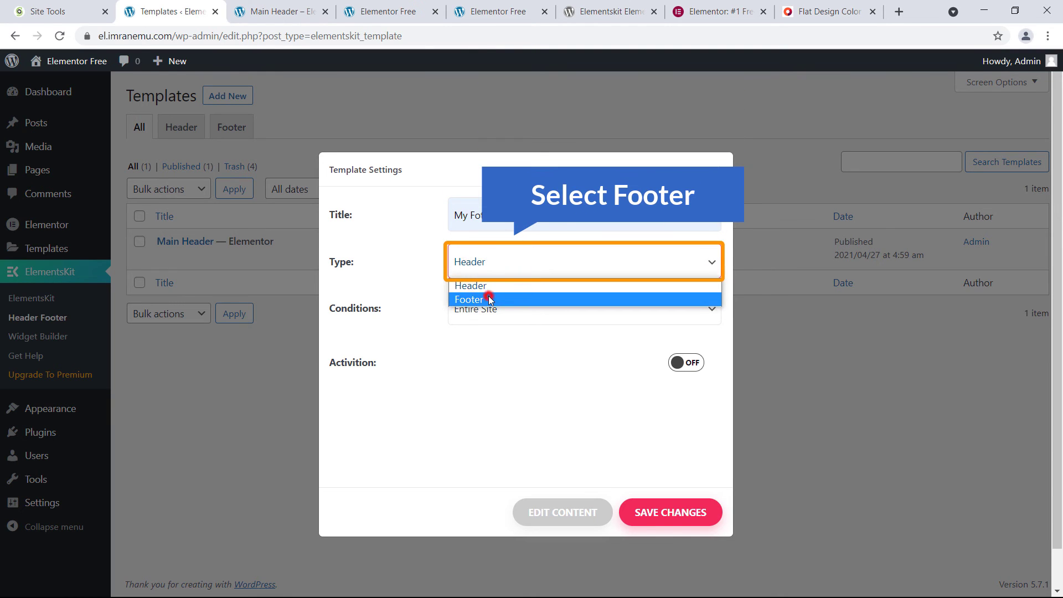
click(489, 298)
click(683, 364)
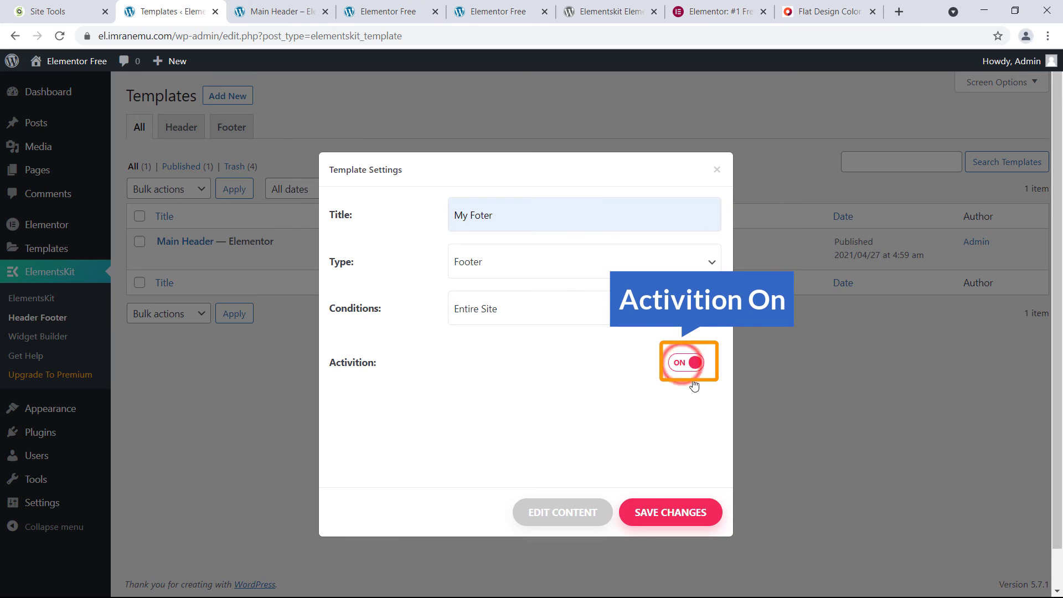
click(651, 517)
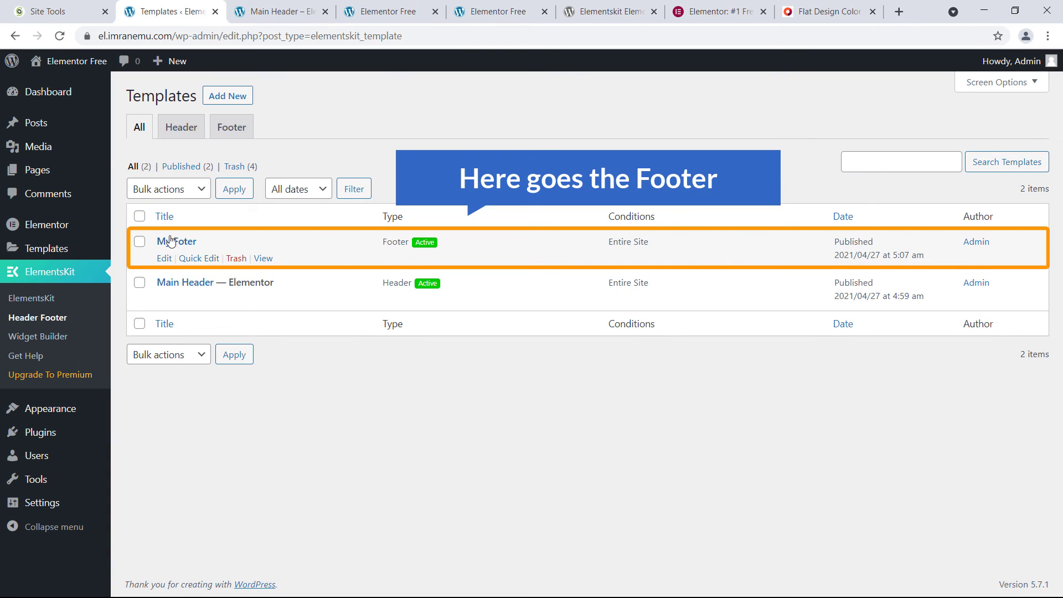
Step: Open the My Foter template's content for editing and insert the black Instagram-feed footer from the ElementsKit template library
click(166, 261)
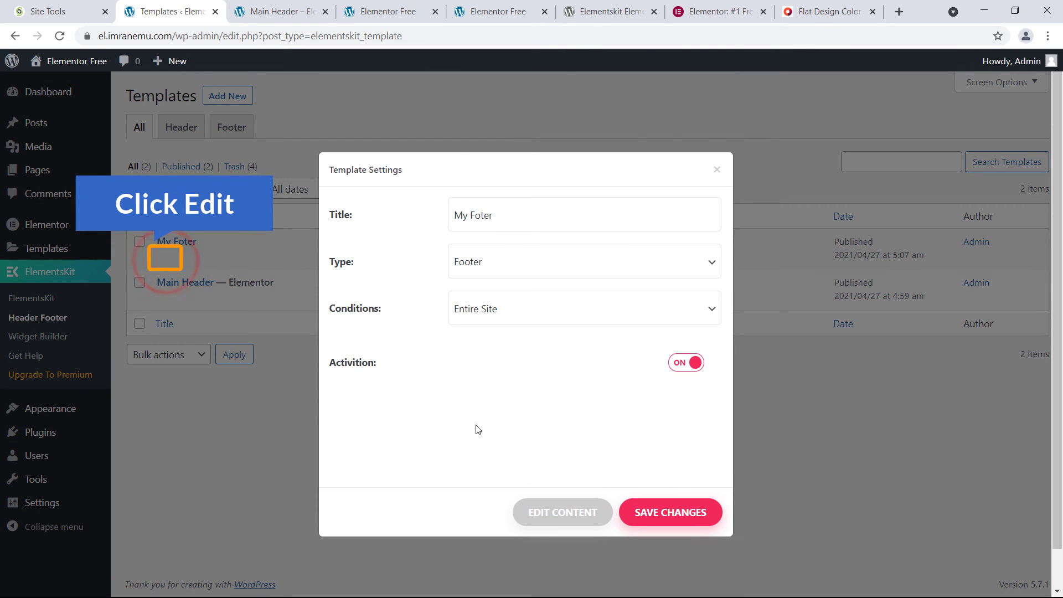
click(562, 514)
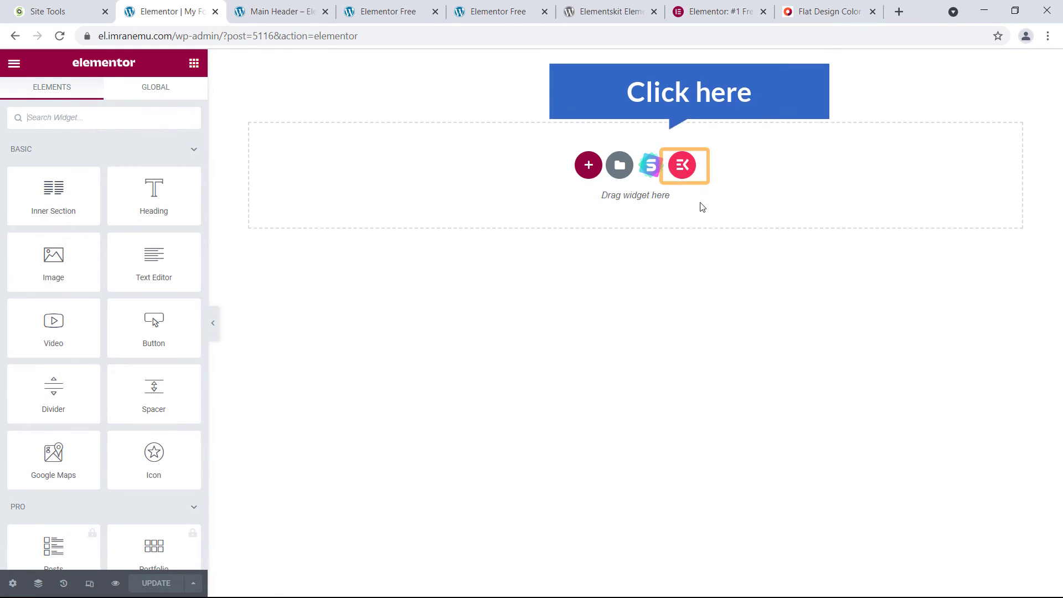
click(683, 167)
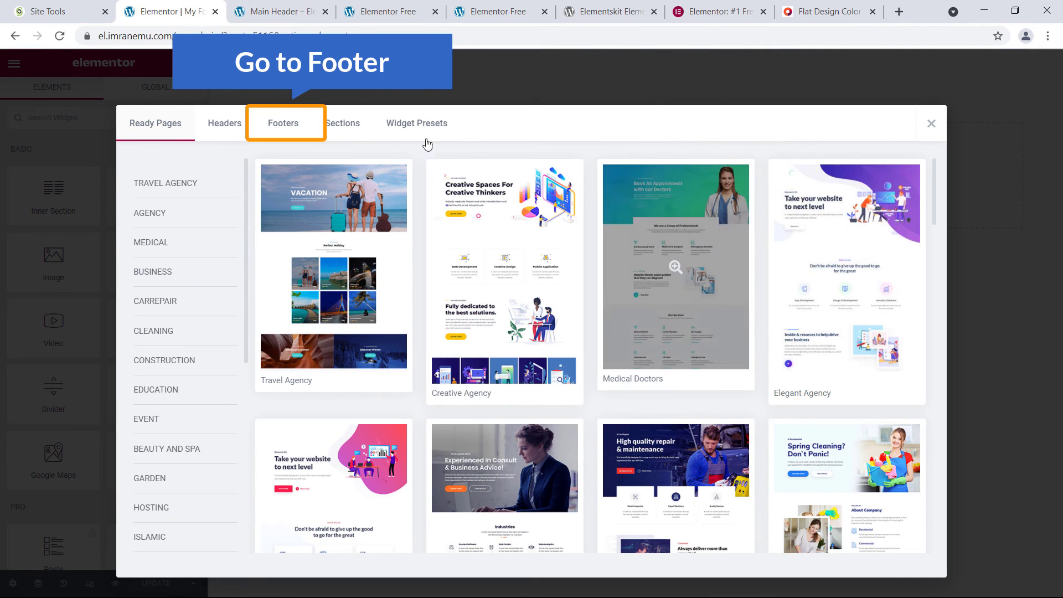
click(285, 124)
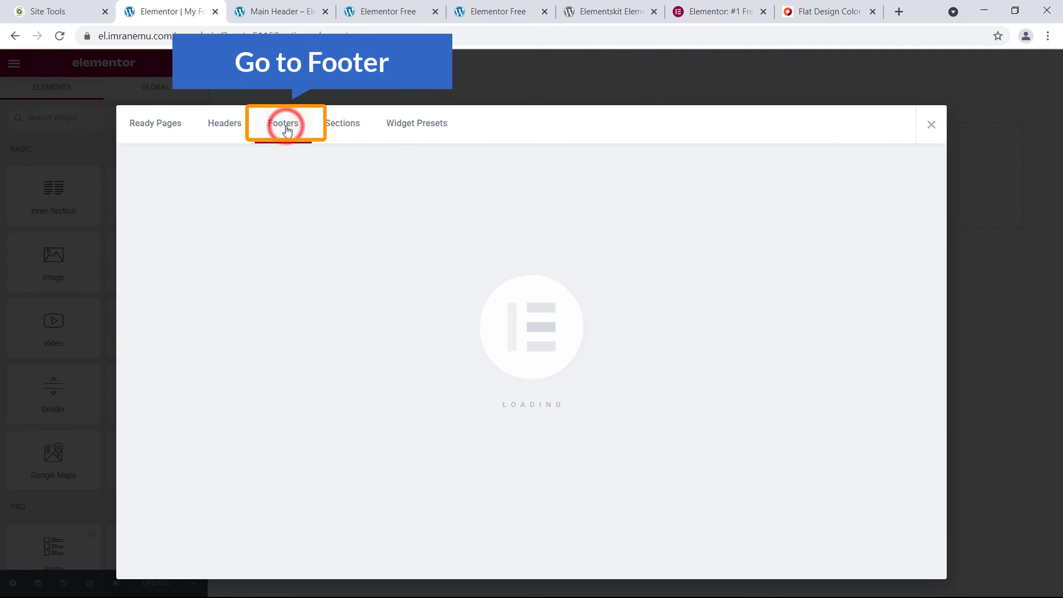
mouse_move(349, 230)
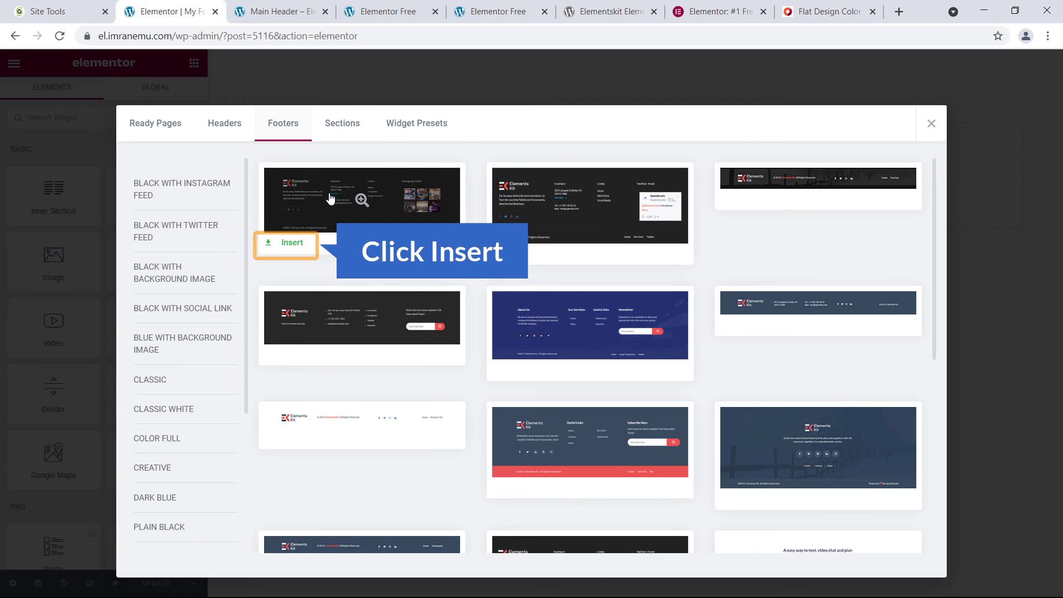
click(288, 244)
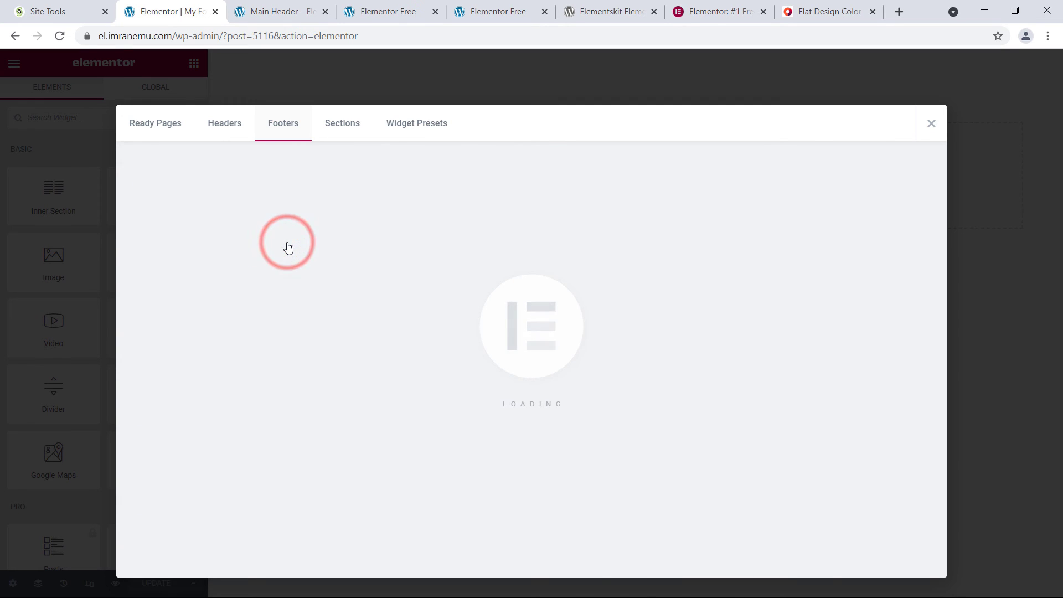
Step: Replace the footer's Elements Kit logo with the logo-80.png image from the media library
scroll(407, 254, down, 5)
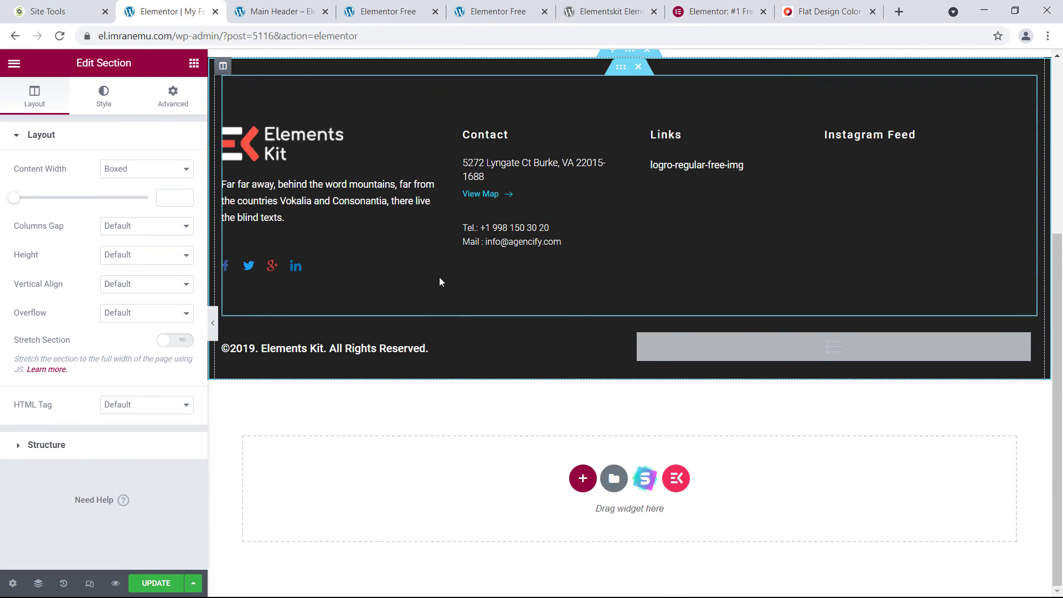
scroll(439, 277, up, 2)
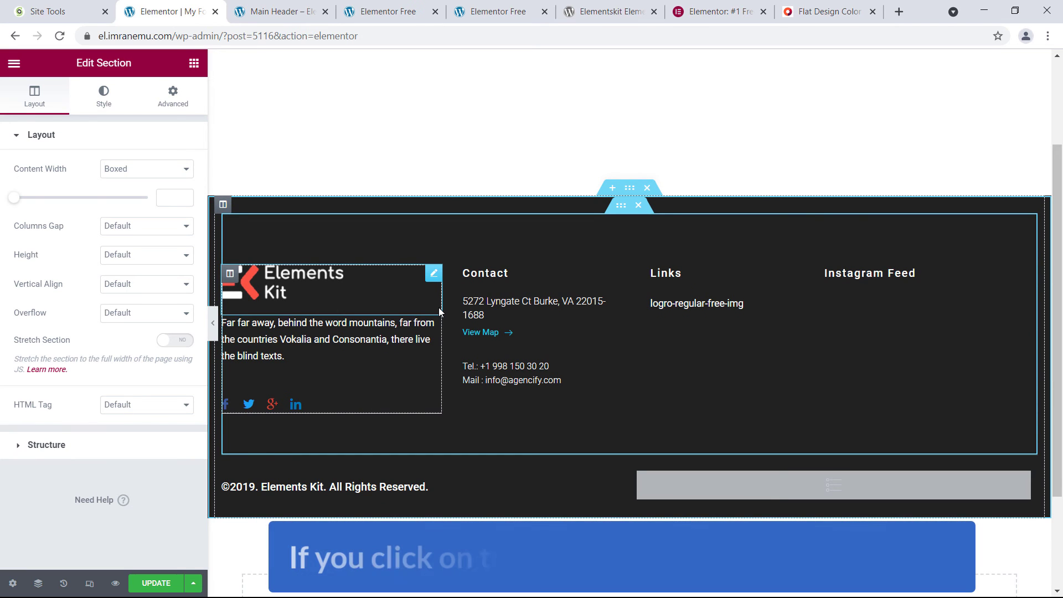
click(434, 275)
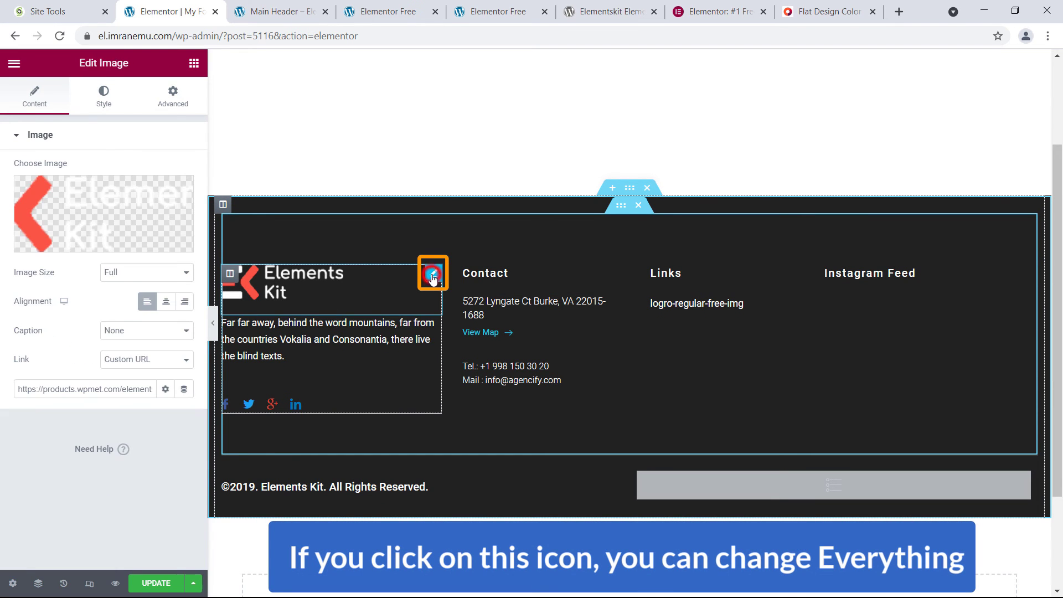
click(114, 213)
click(656, 257)
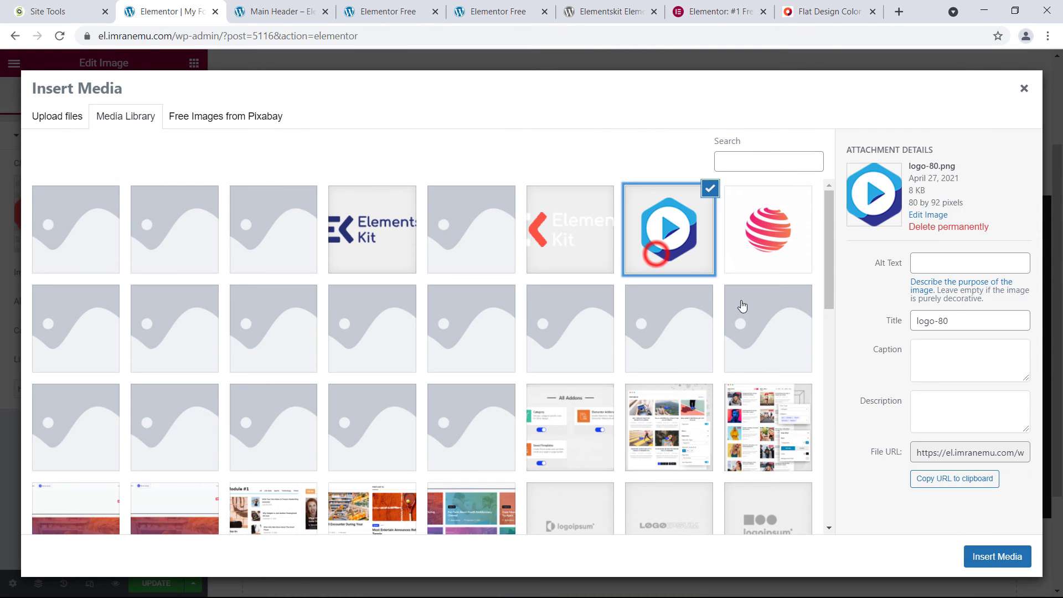
click(983, 555)
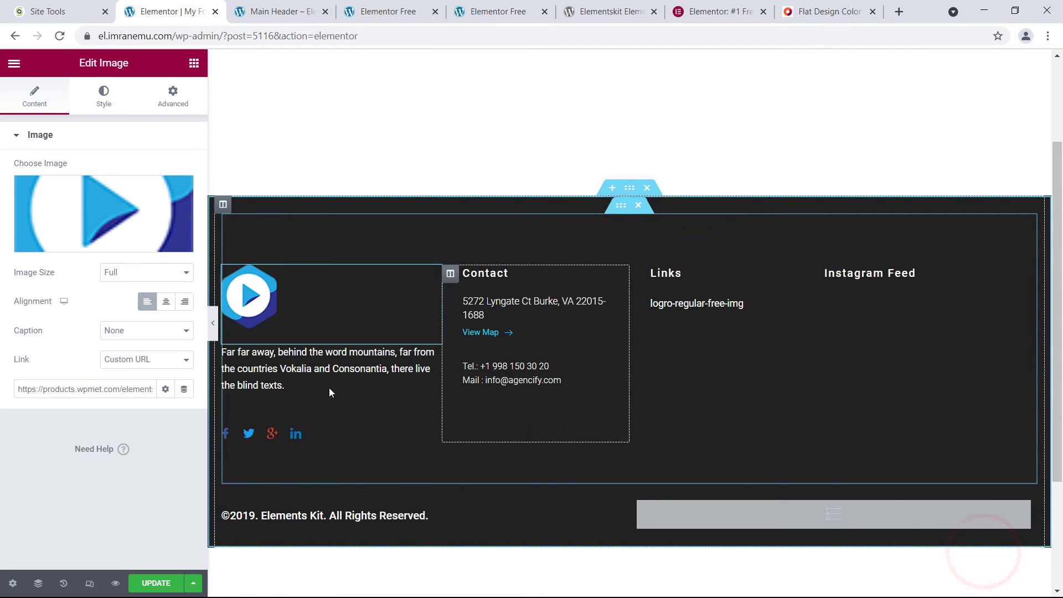
Step: Replace the paragraph below the footer logo with "My custom footer text"
click(433, 354)
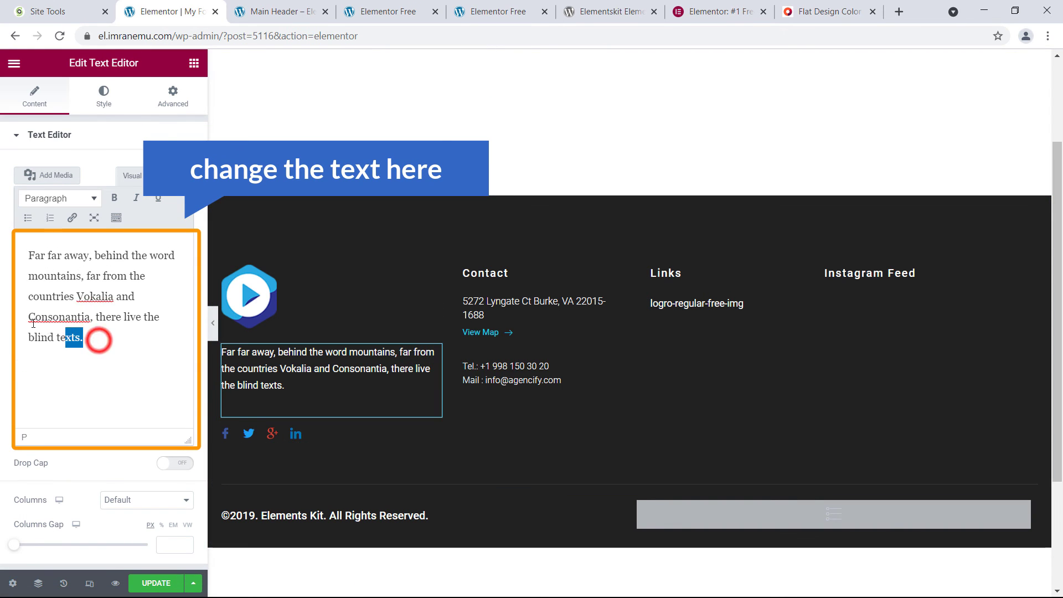
drag(33, 323, 26, 252)
text(My custom footer text)
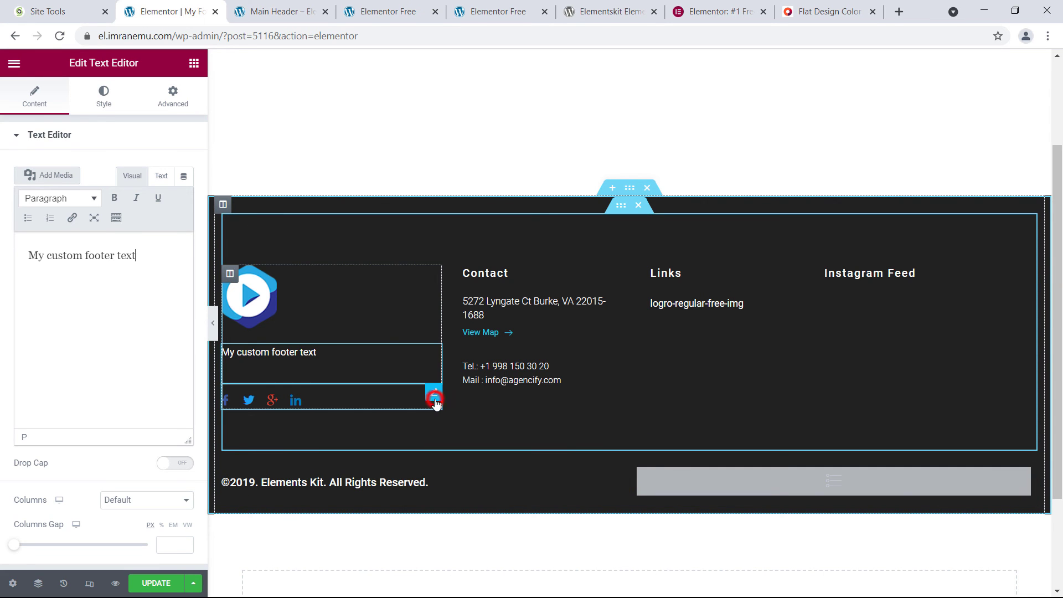
Step: Examine the content settings of the footer's social icons, contact address list and Links page list
click(435, 396)
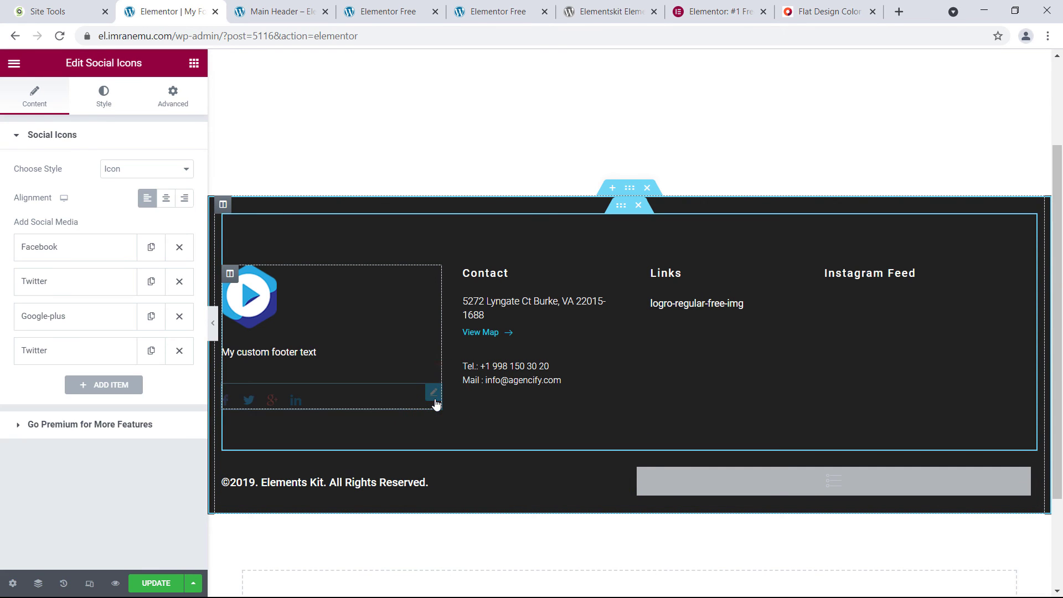
click(90, 252)
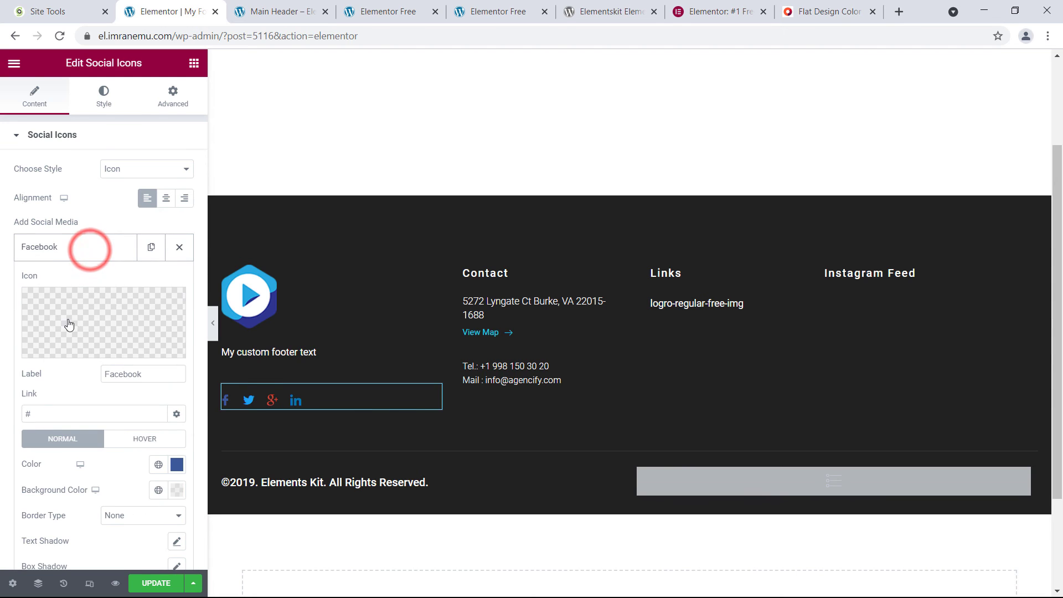
scroll(81, 387, down, 2)
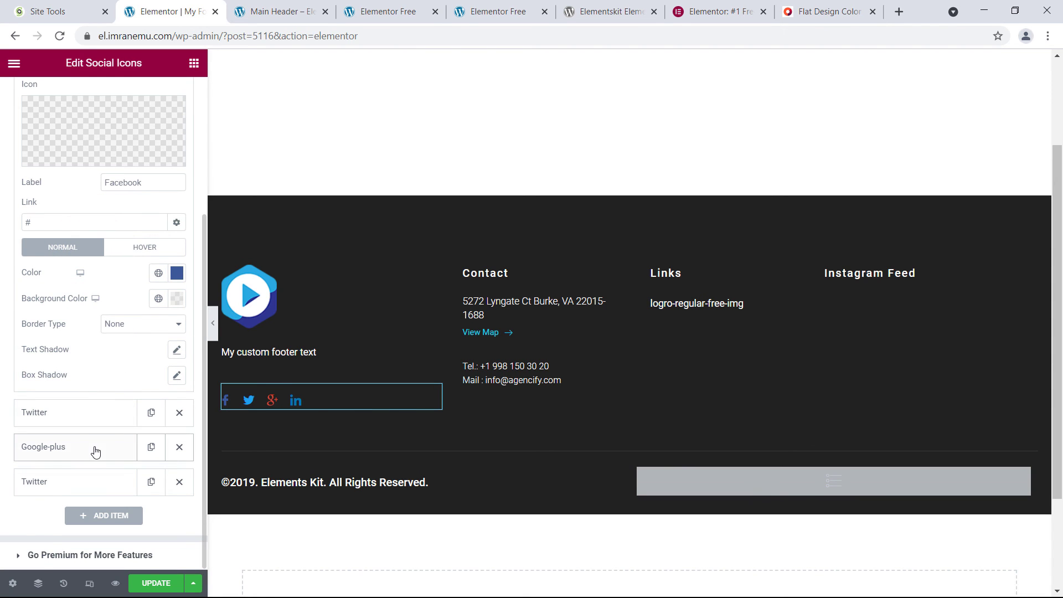
scroll(95, 451, up, 3)
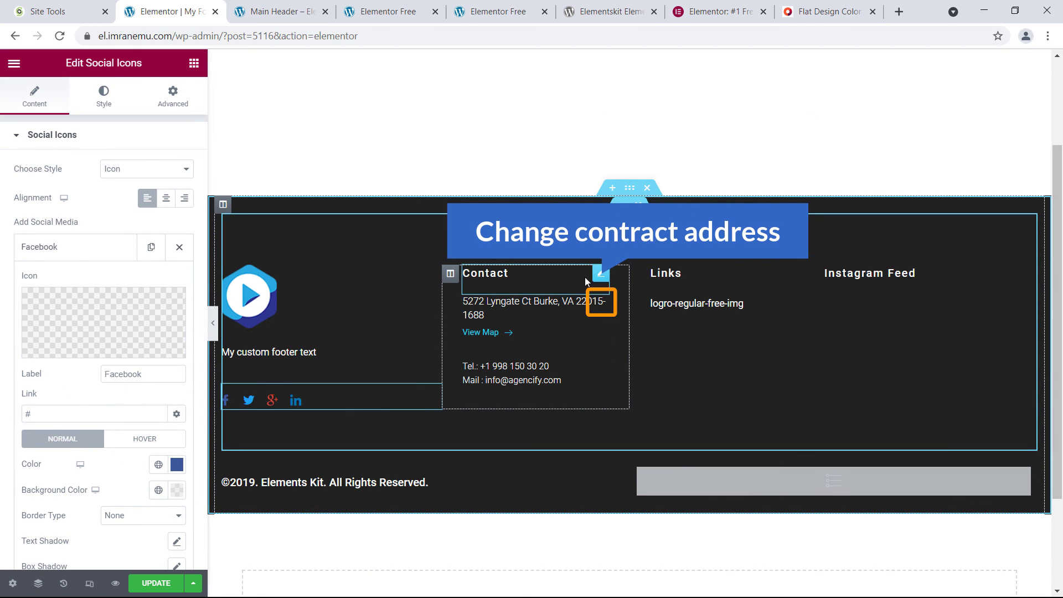
click(600, 303)
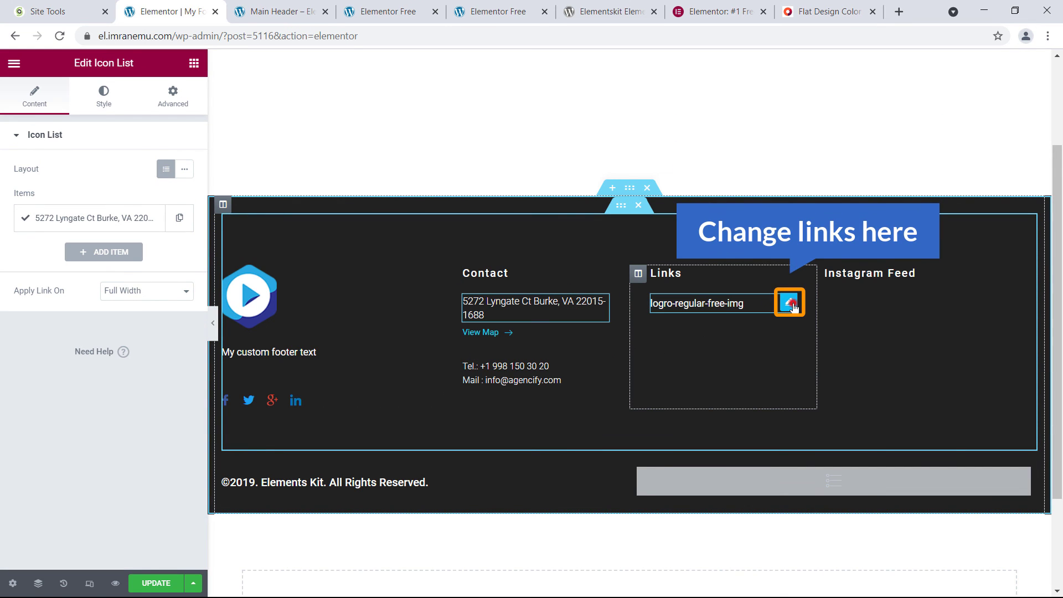
click(792, 306)
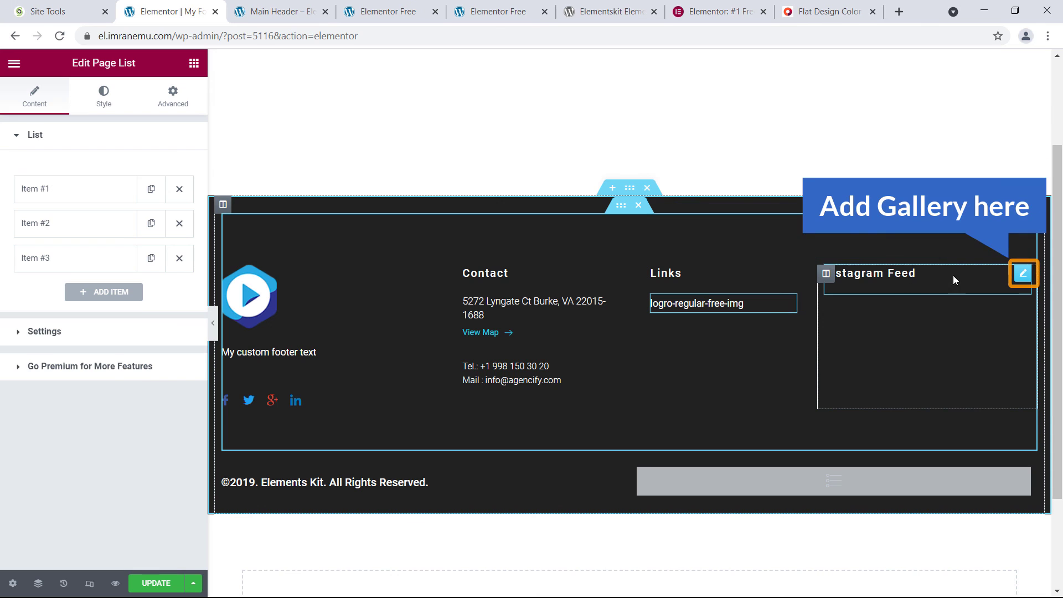
Step: Change the footer's copyright heading to ©2021, the site owner's name and "All Rights Reserved.", and update the template
scroll(898, 310, up, 2)
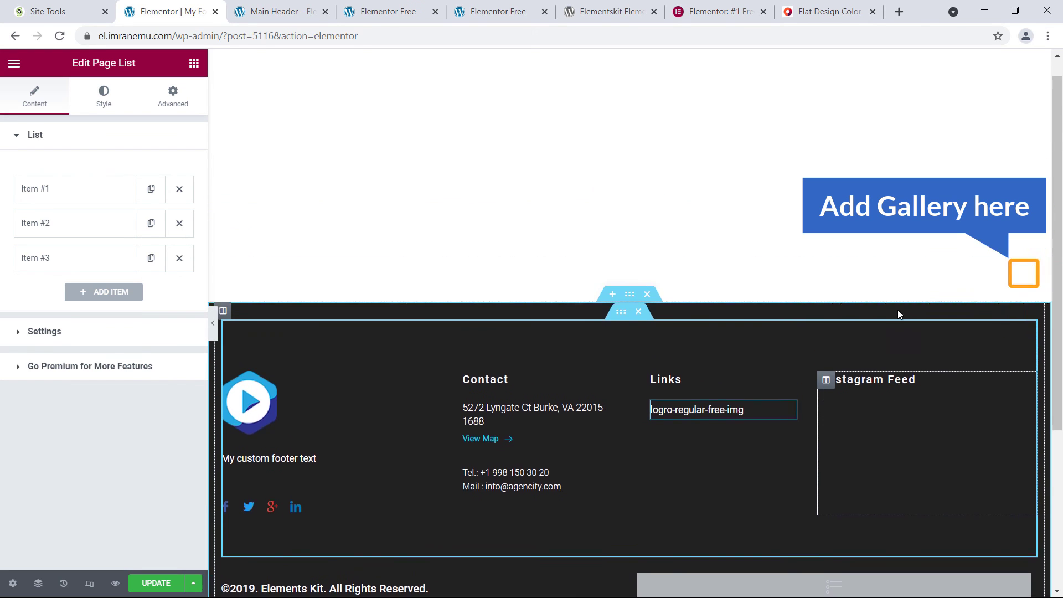
scroll(852, 313, down, 4)
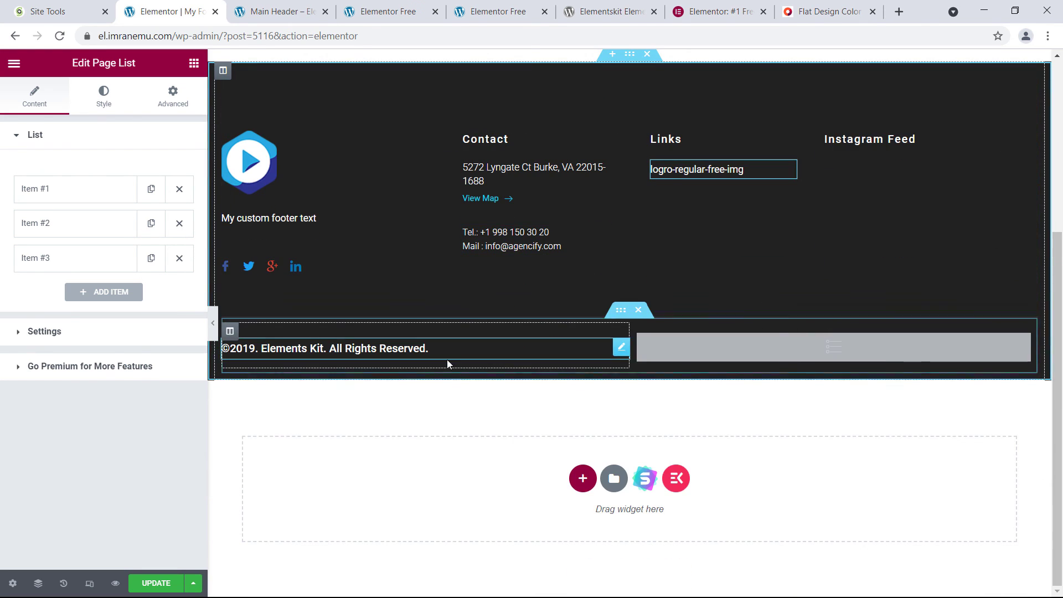
click(621, 349)
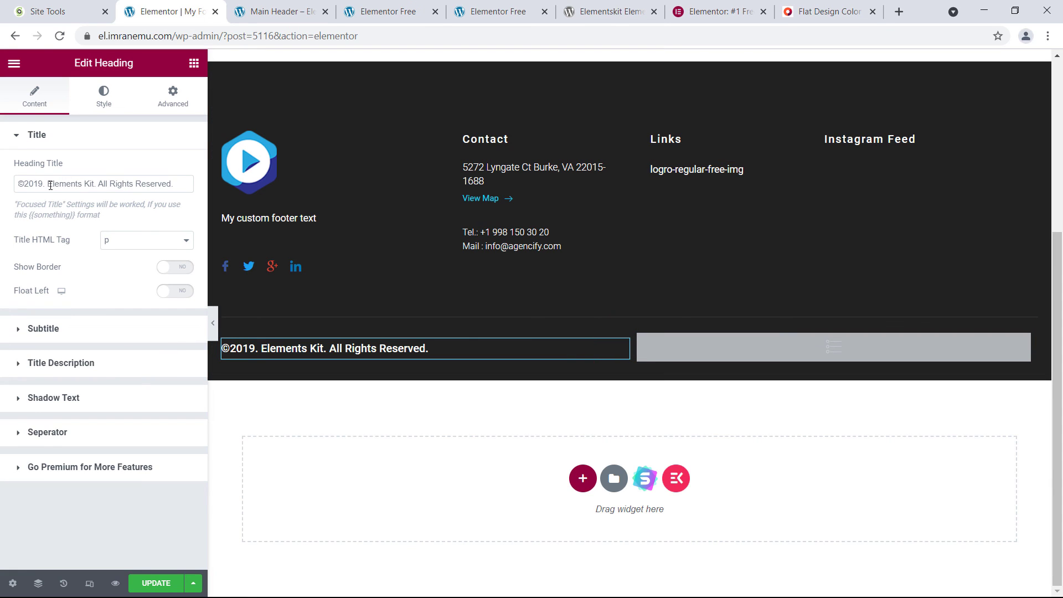
drag(78, 197, 99, 199)
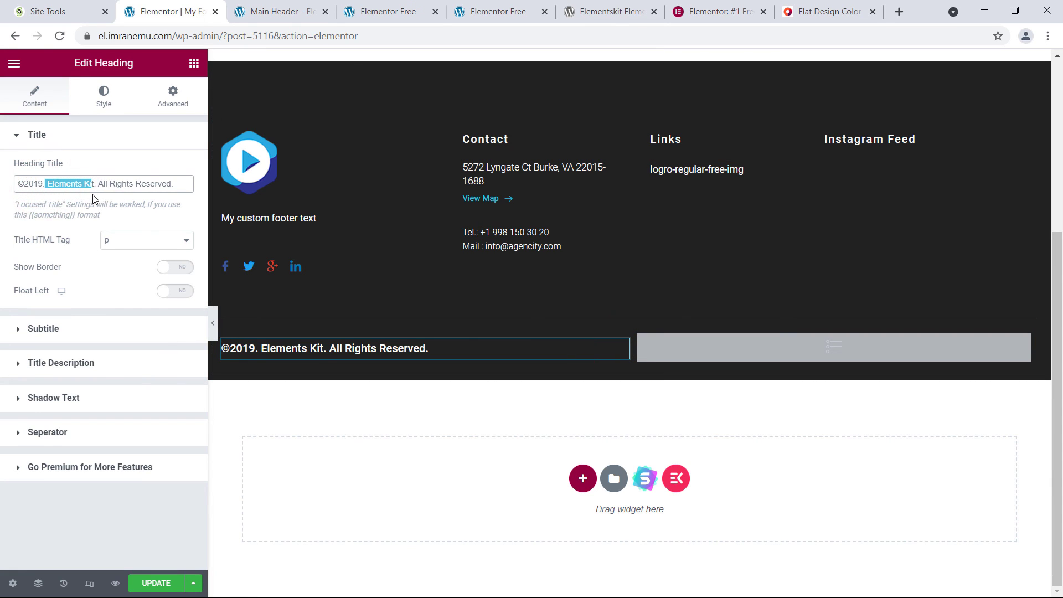
key(BackSpace)
key(BackSpace)
key(BackSpace)
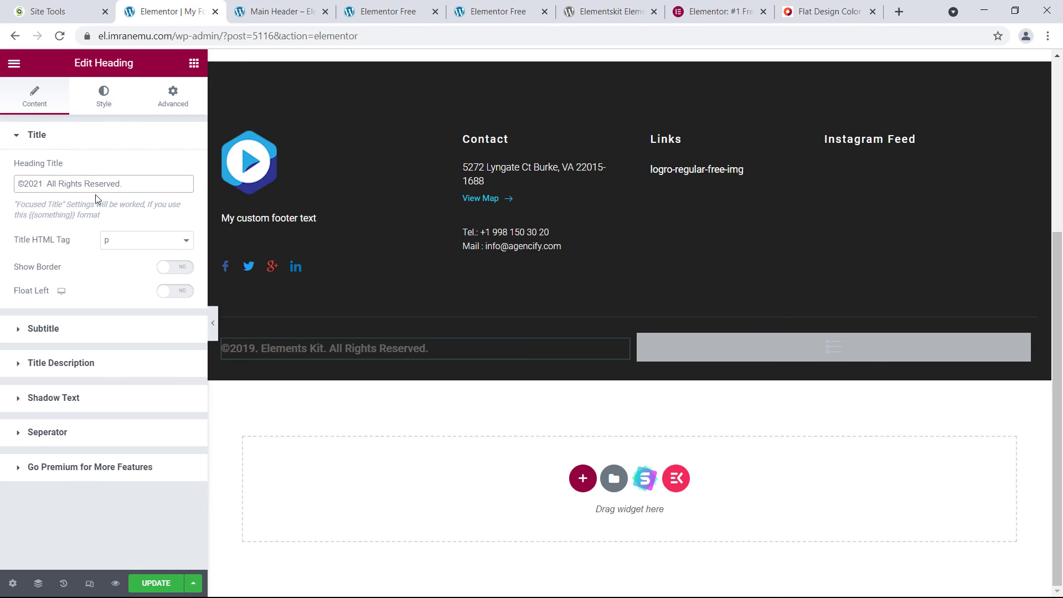
text(Imran Emu)
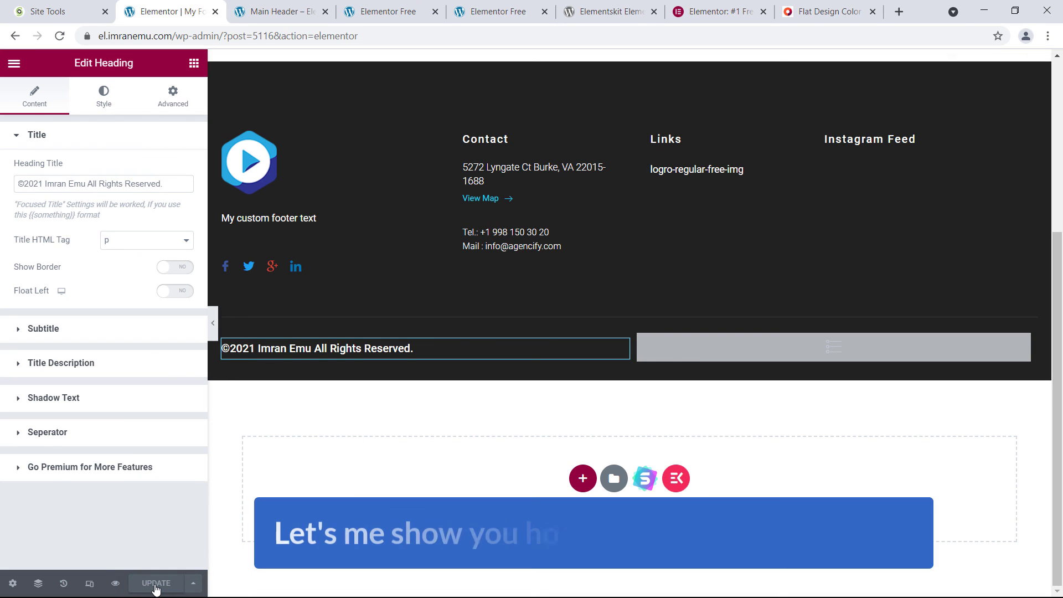
Step: Check the footer in the mobile responsive view and open the full preview of the My Foter template
click(90, 584)
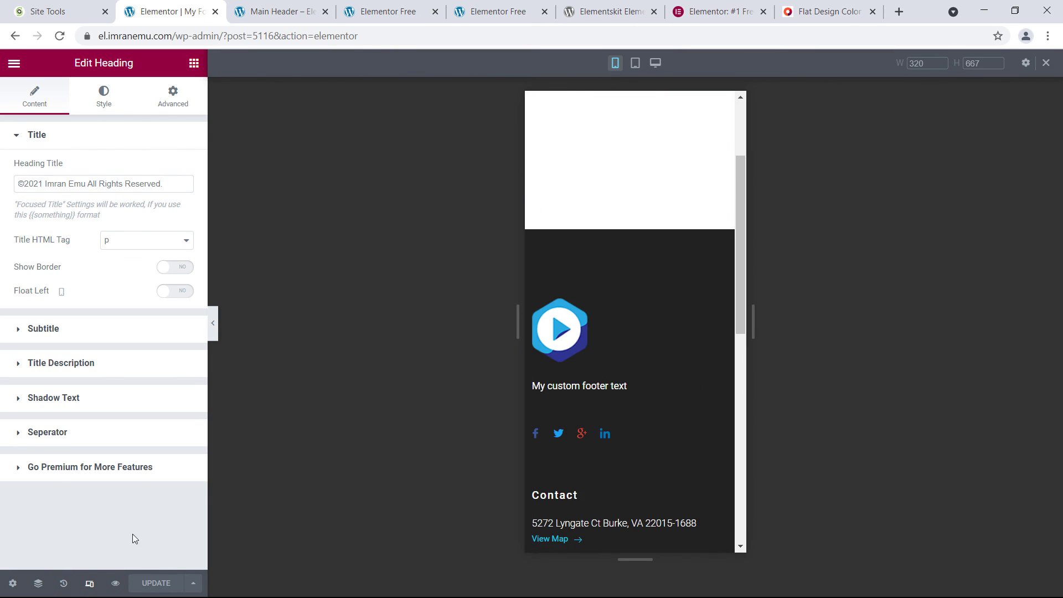
click(90, 586)
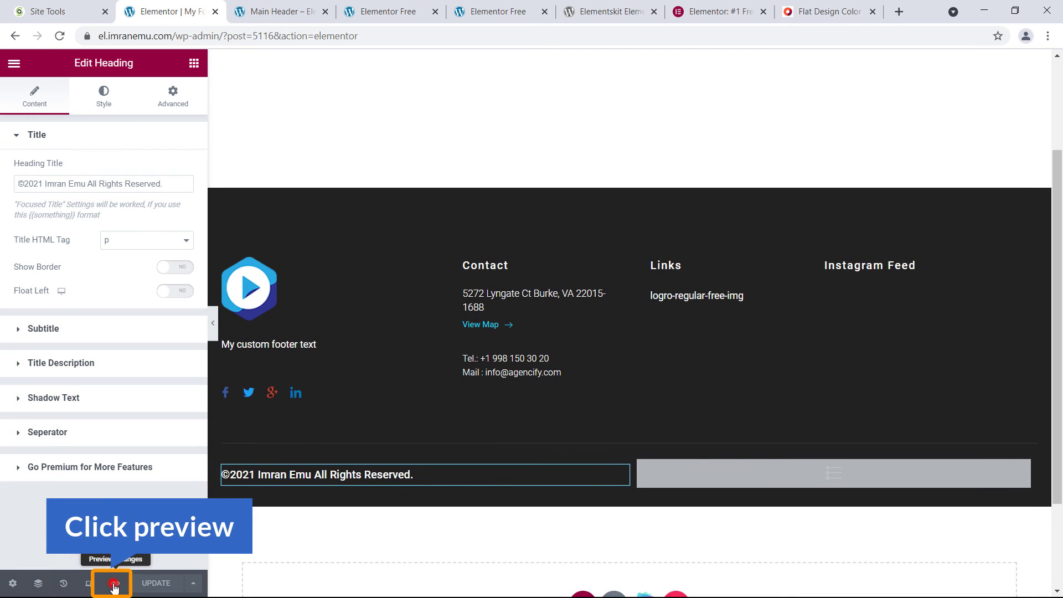
click(113, 583)
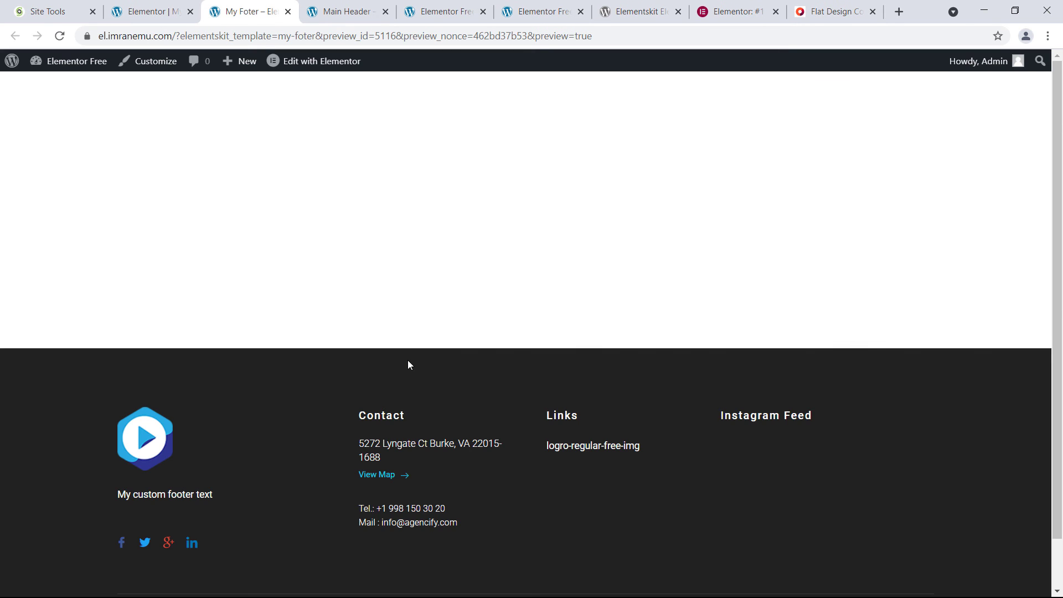
scroll(491, 433, down, 1)
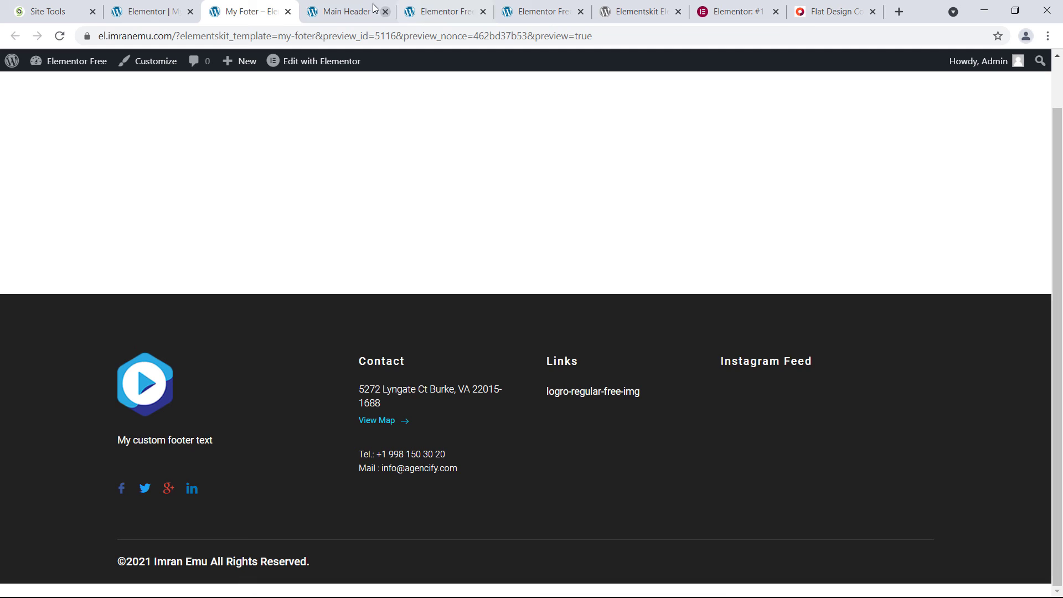
Step: Reload the live home page and examine the custom header and footer on it
click(443, 10)
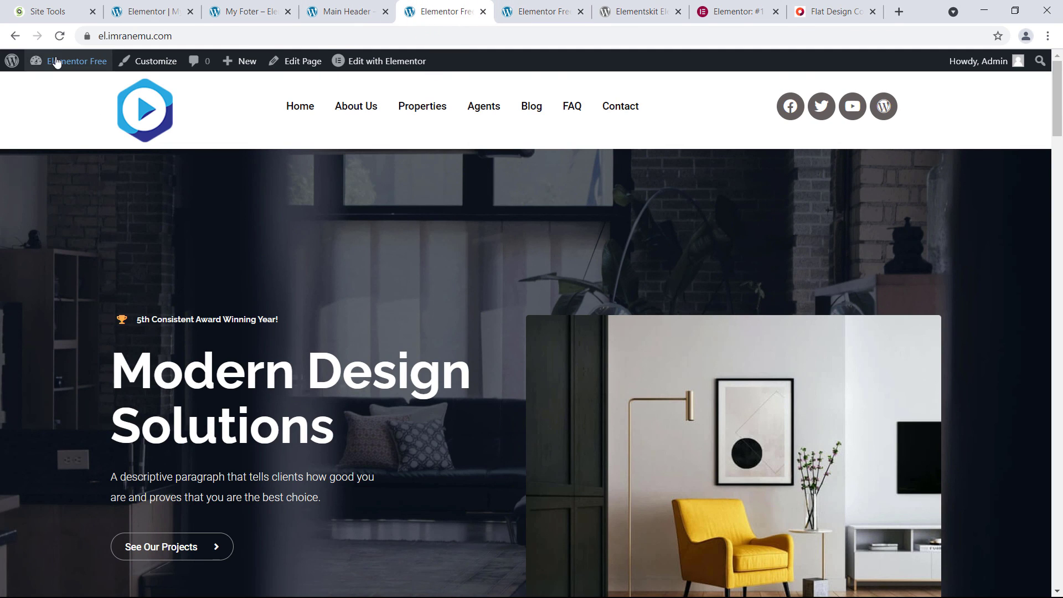
click(59, 36)
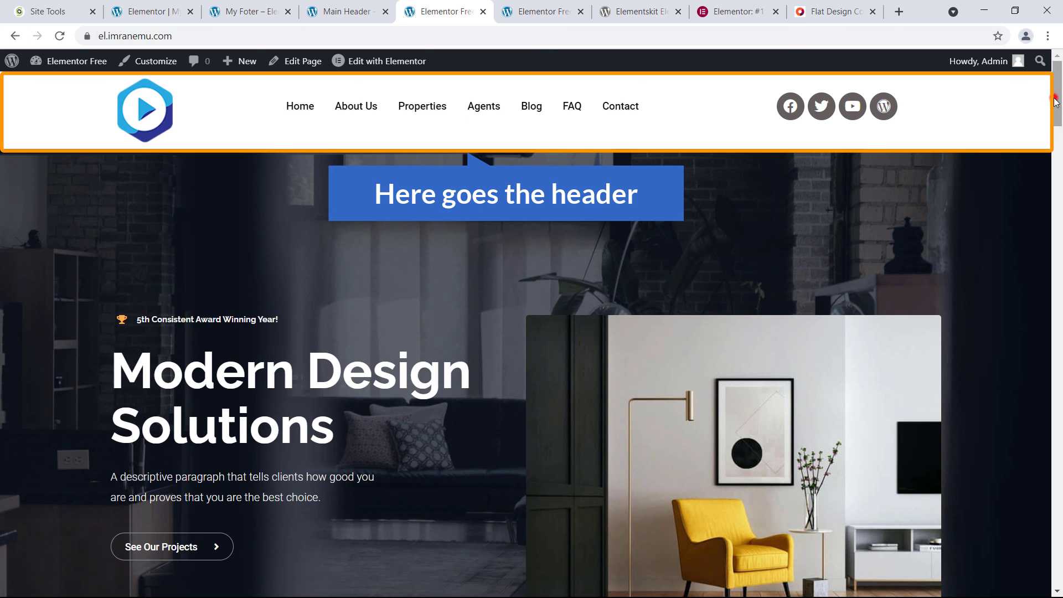
scroll(1055, 102, down, 20)
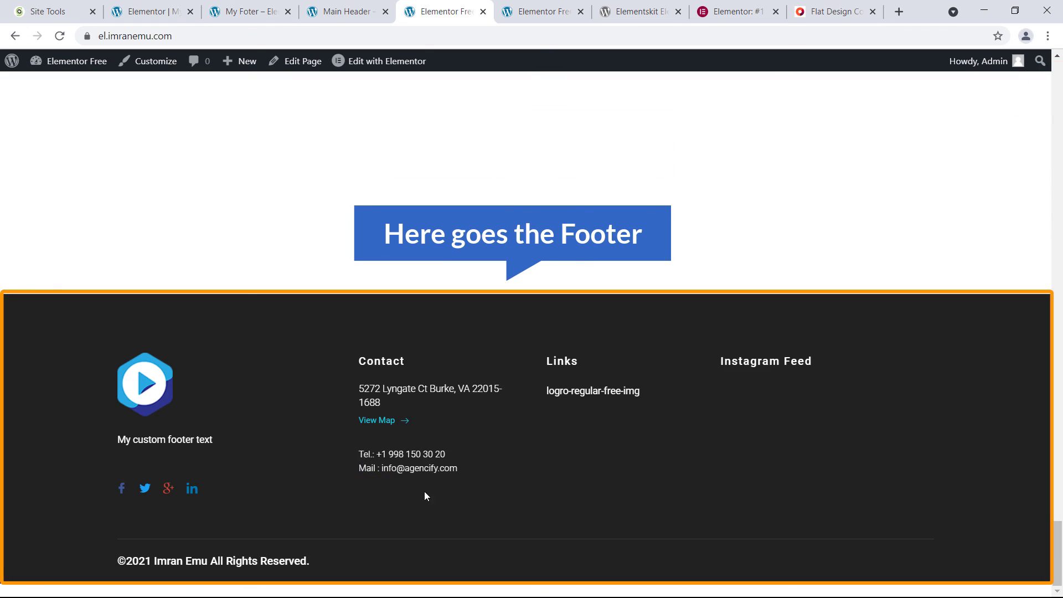